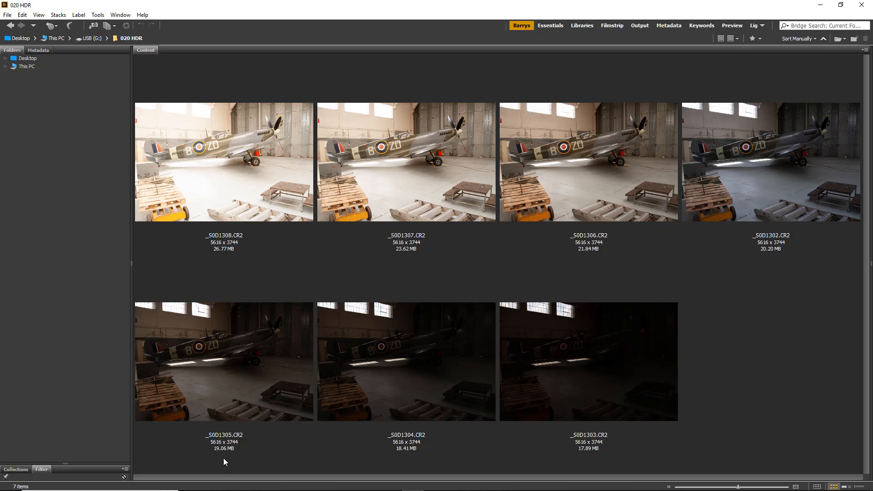
Step: Examine the metadata of each of the seven bracketed aircraft exposures, from the brightest to the darkest, comparing shutter speed and exposure compensation
left_click(217, 178)
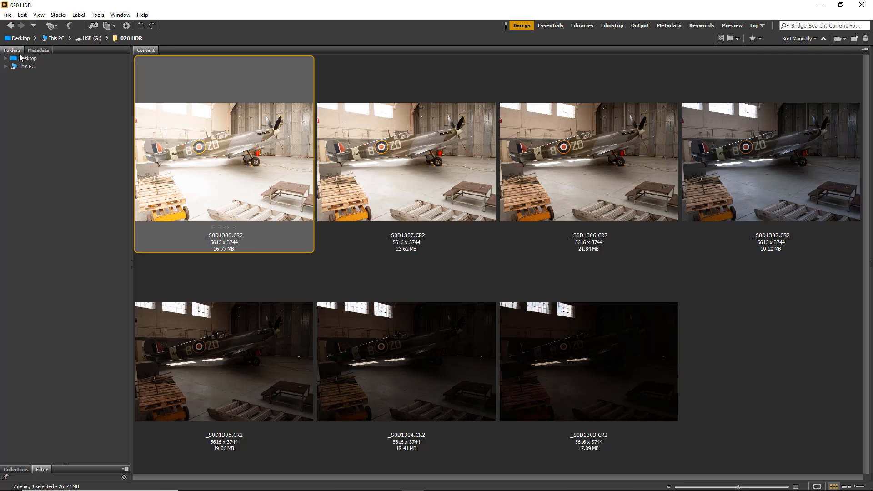
left_click(38, 51)
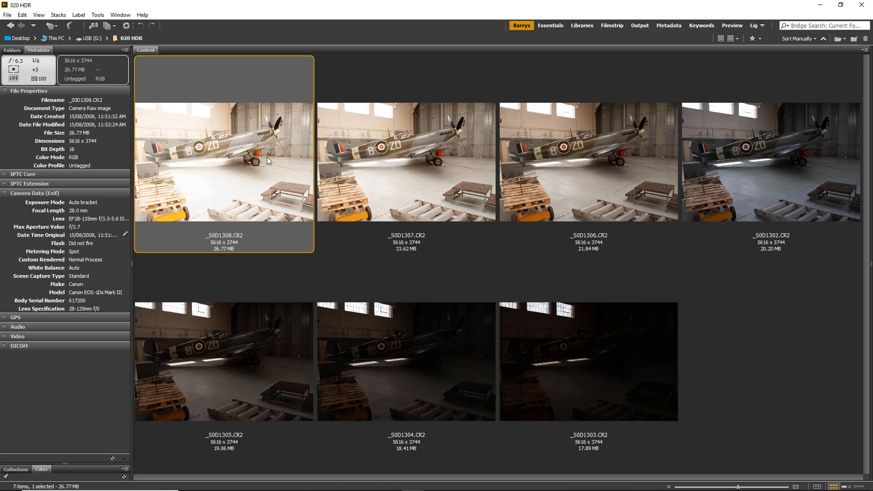
left_click(407, 146)
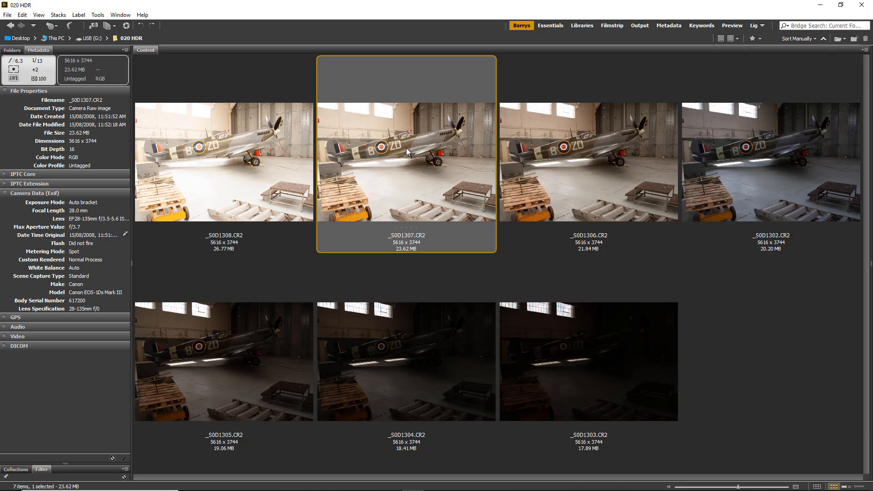
left_click(588, 146)
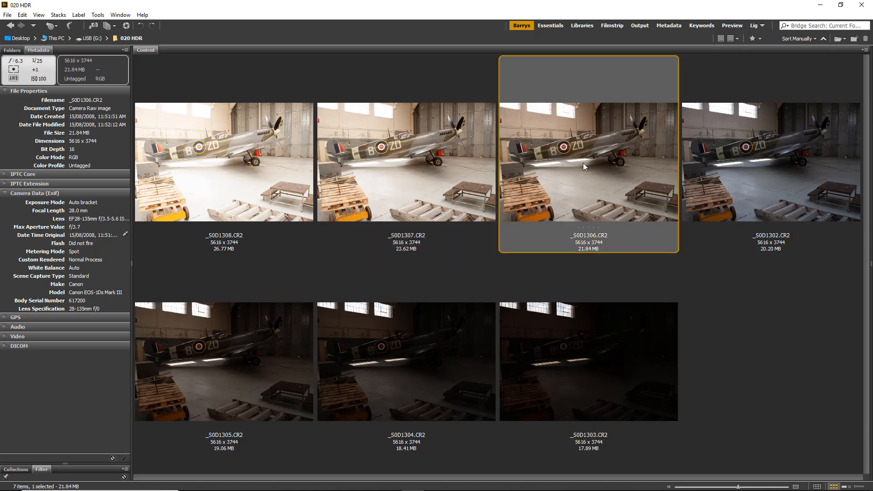
left_click(781, 164)
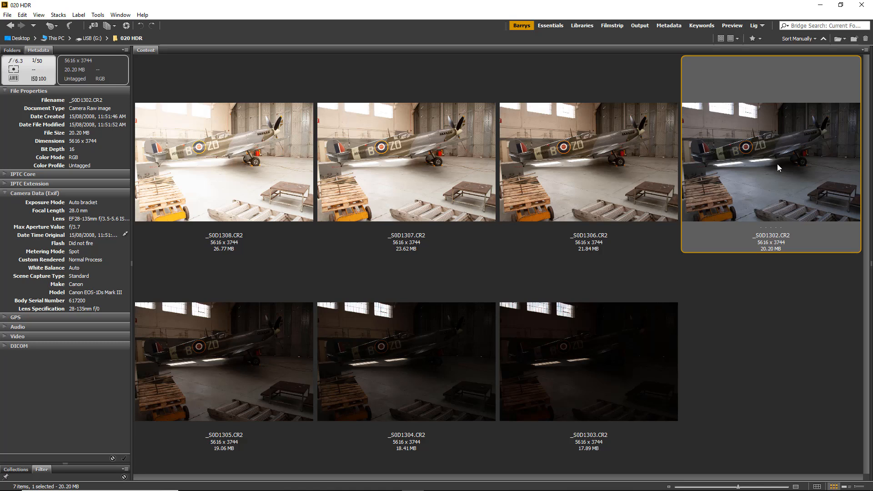
left_click(219, 368)
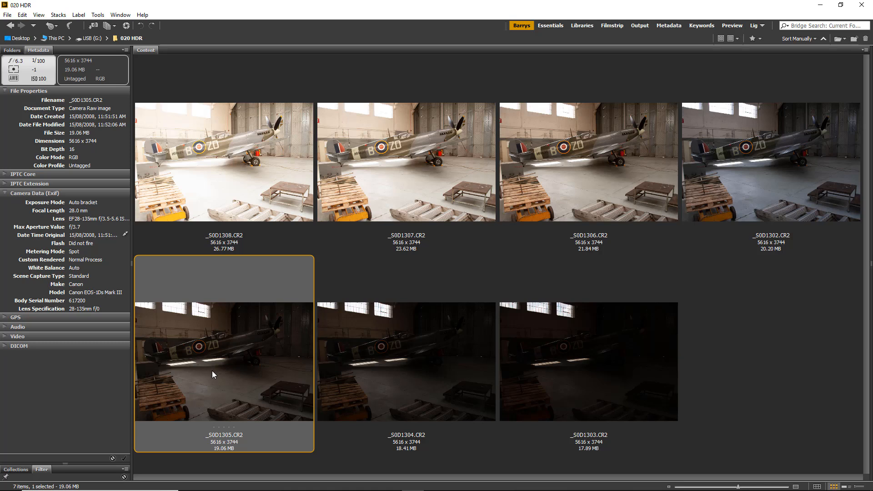
left_click(380, 364)
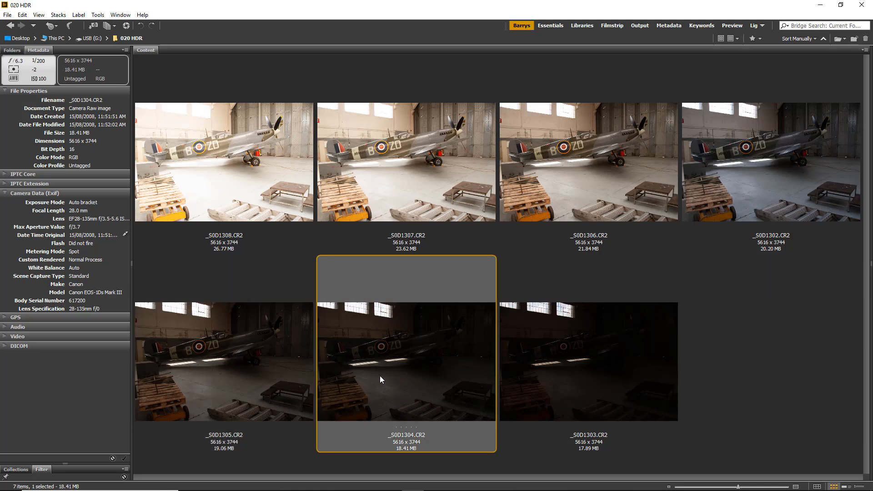
left_click(588, 364)
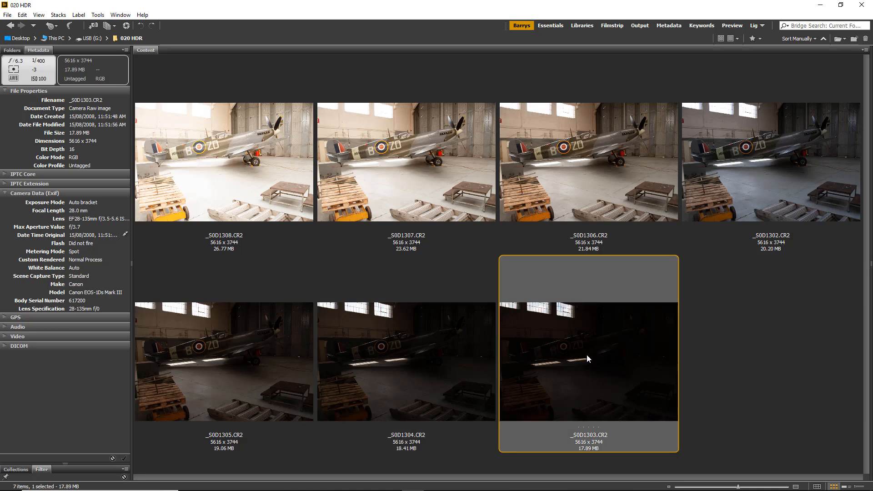
Step: Open _S0D1302.CR2 in Camera Raw and try Highlights at -100 and Exposure at -0.40, discarding the trial edits
left_click(726, 153)
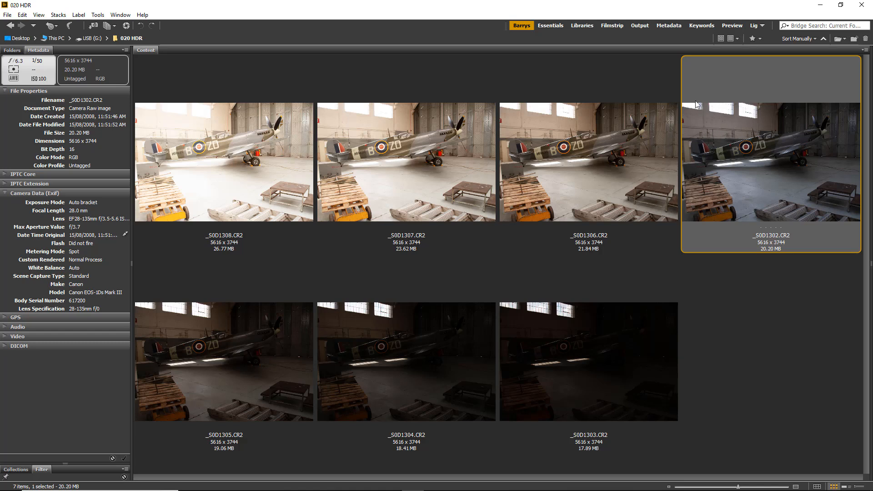
double_click(772, 167)
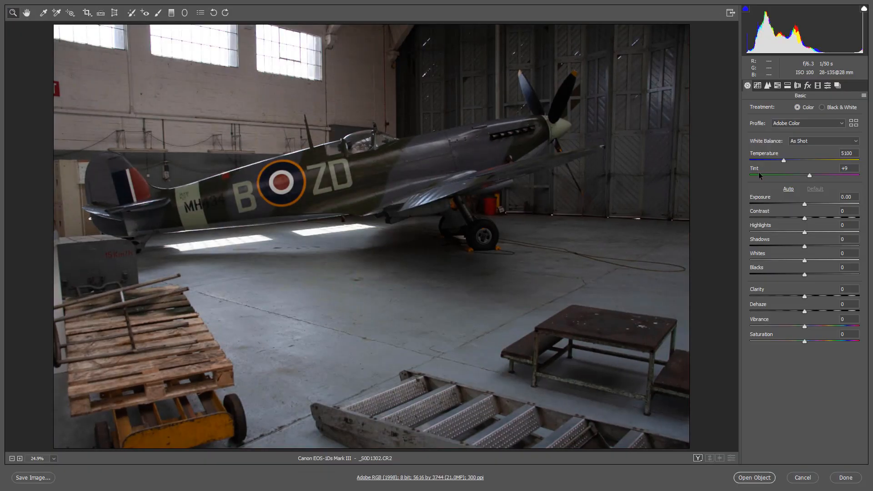
left_click_drag(759, 231, 749, 233)
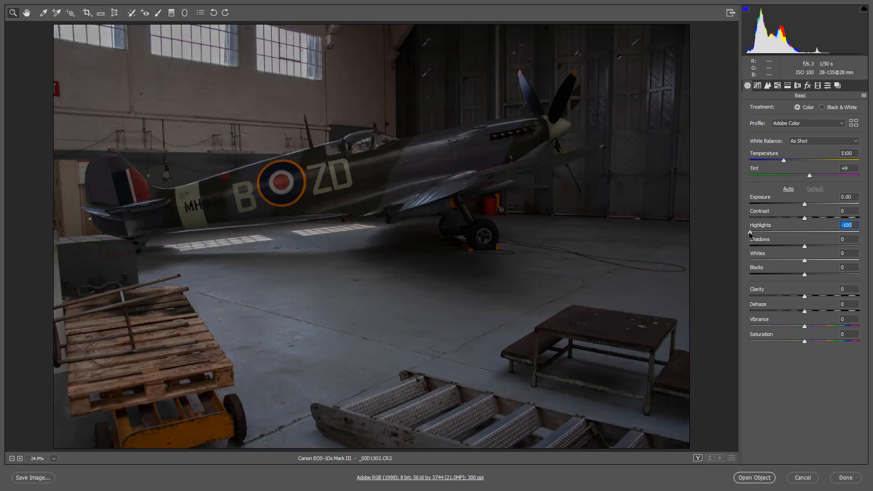
mouse_move(805, 205)
left_mouse_down()
mouse_move(794, 208)
mouse_move(799, 214)
left_mouse_up()
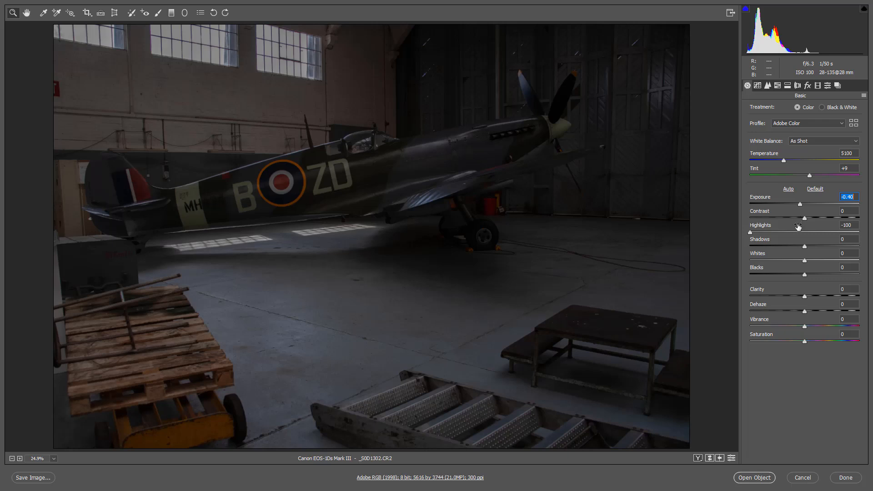
left_click(805, 481)
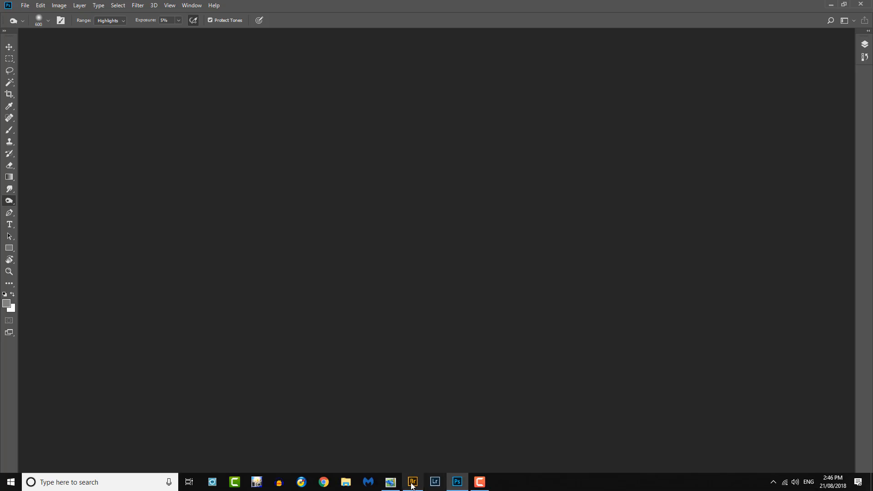
Step: Switch to Bridge, open _S0D1303.CR2 in Camera Raw and try Exposure -1.15, Clarity +43, raised Vibrance and a cooler Temperature
left_click(412, 481)
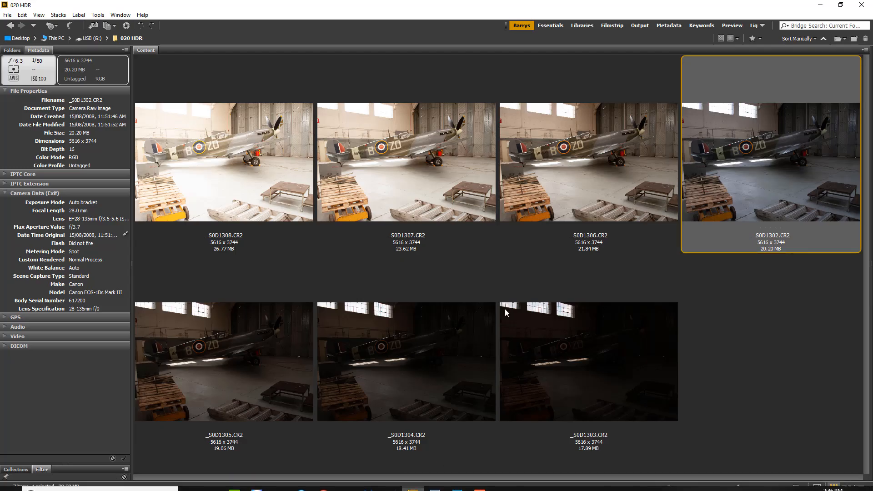
left_click(589, 351)
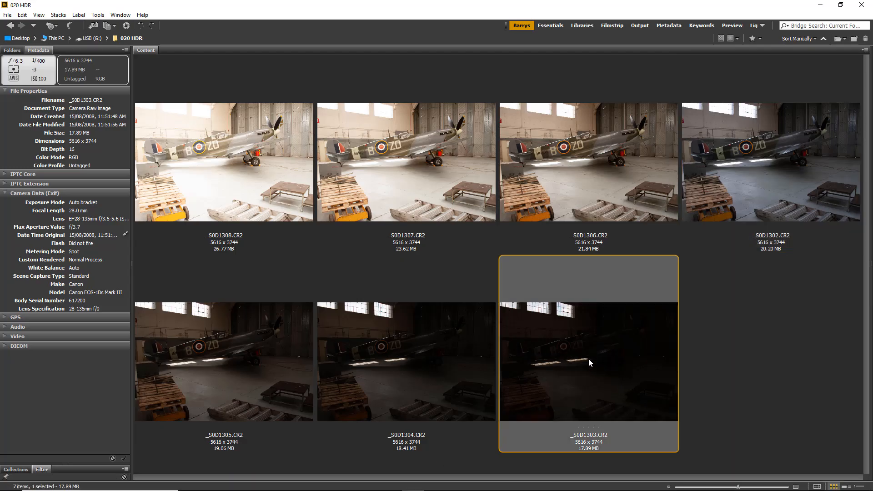
double_click(592, 360)
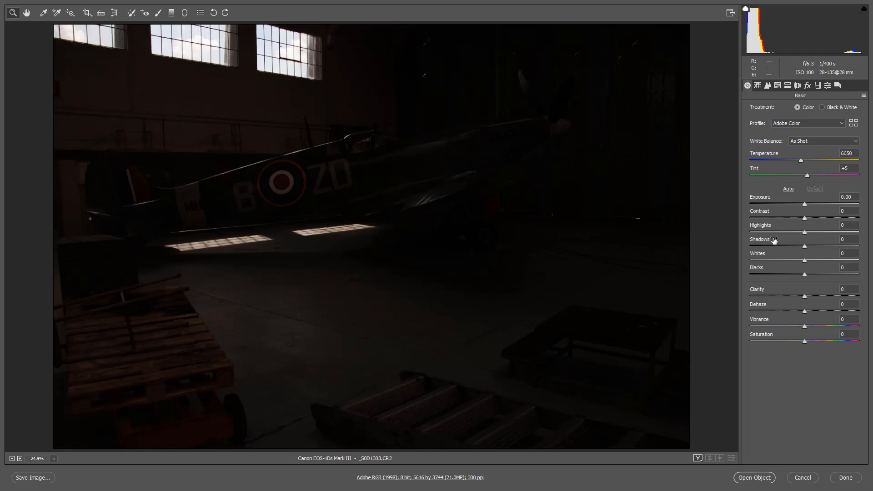
left_click_drag(804, 204, 790, 205)
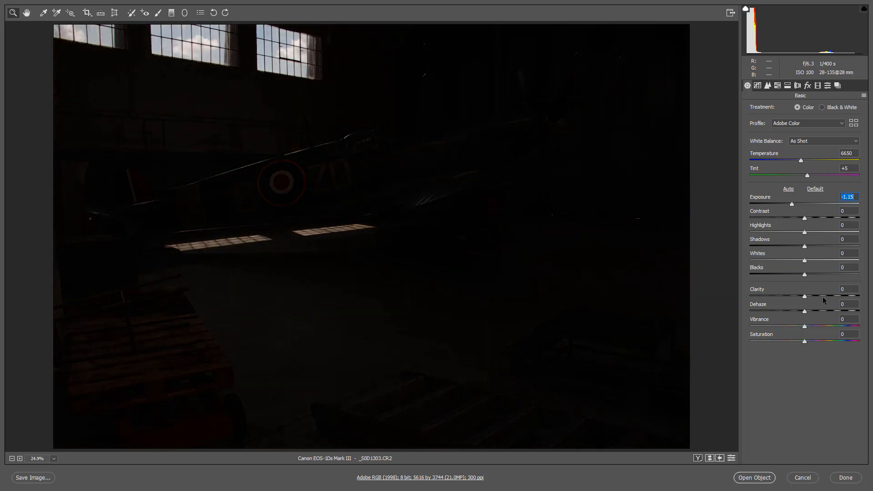
left_click(823, 296)
left_click_drag(823, 296, 828, 296)
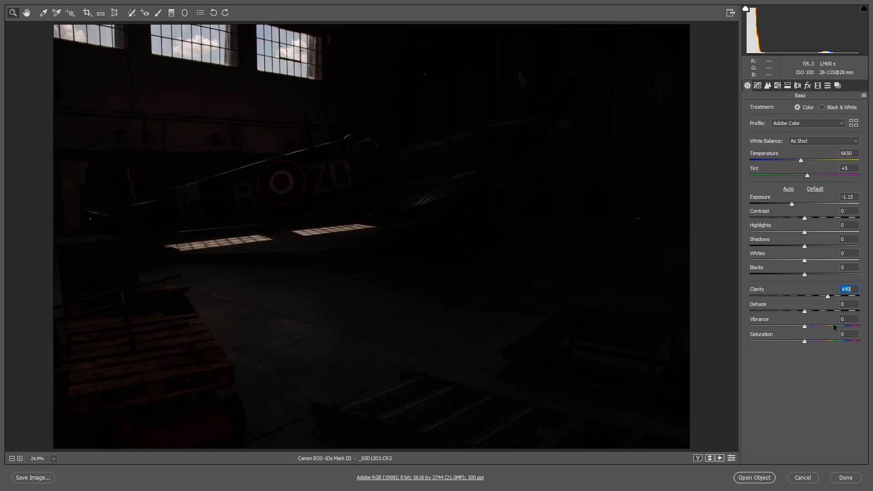
left_click(832, 325)
left_click_drag(800, 160, 793, 163)
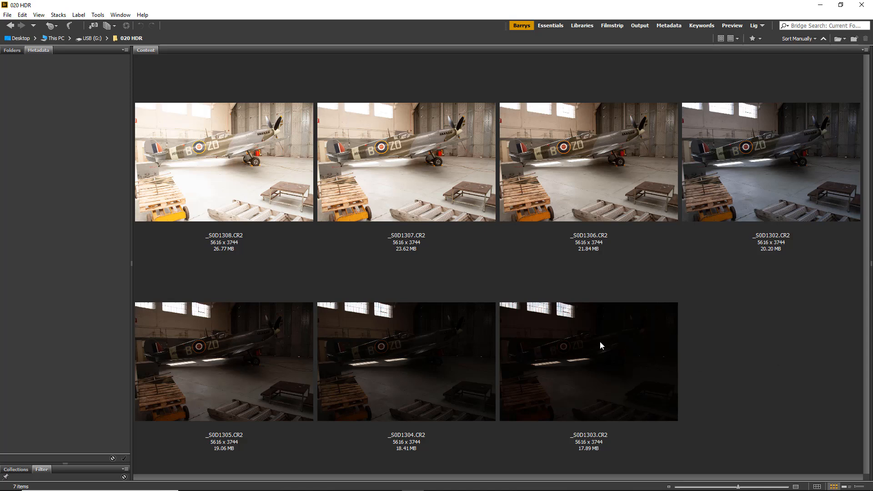
Step: Select the exposures _S0D1303.CR2, _S0D1302.CR2 and _S0D1307.CR2 and open them together in Camera Raw
left_click(582, 343)
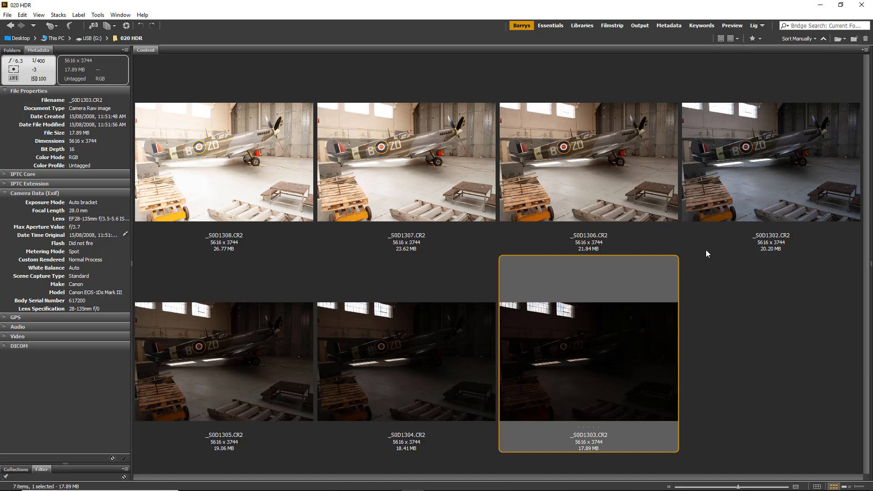
left_click(767, 142, "ctrl")
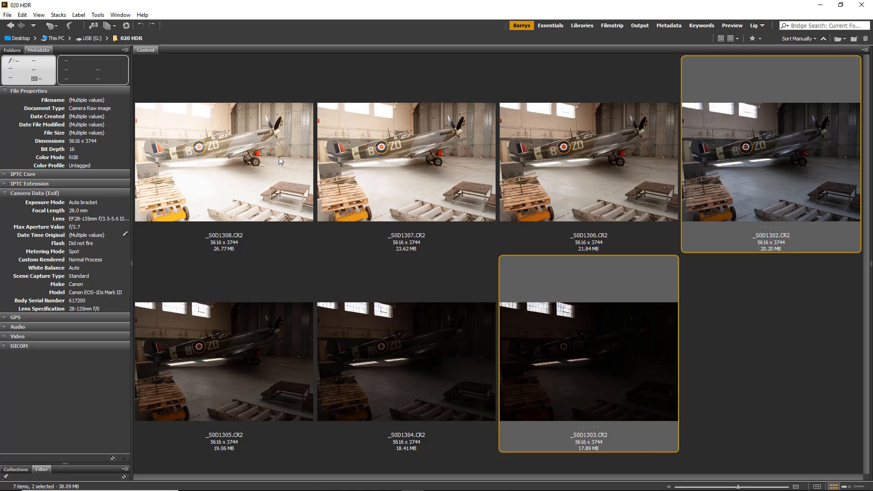
left_click(402, 168, "ctrl")
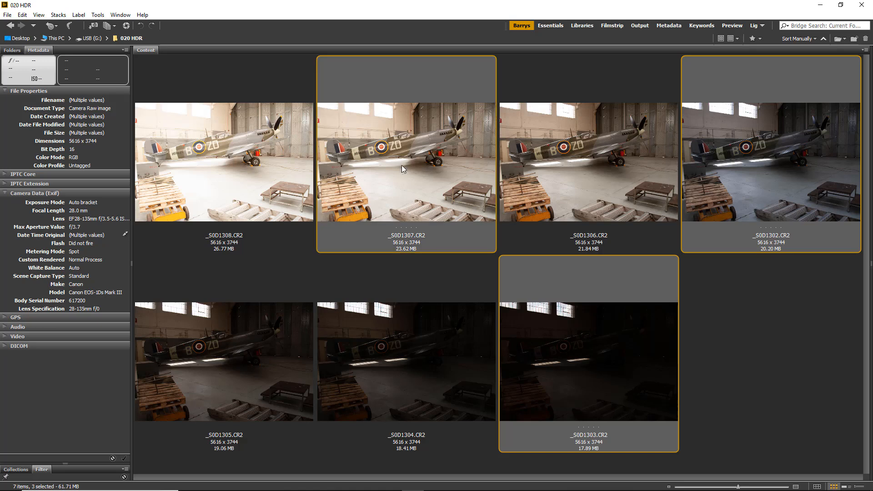
double_click(405, 189)
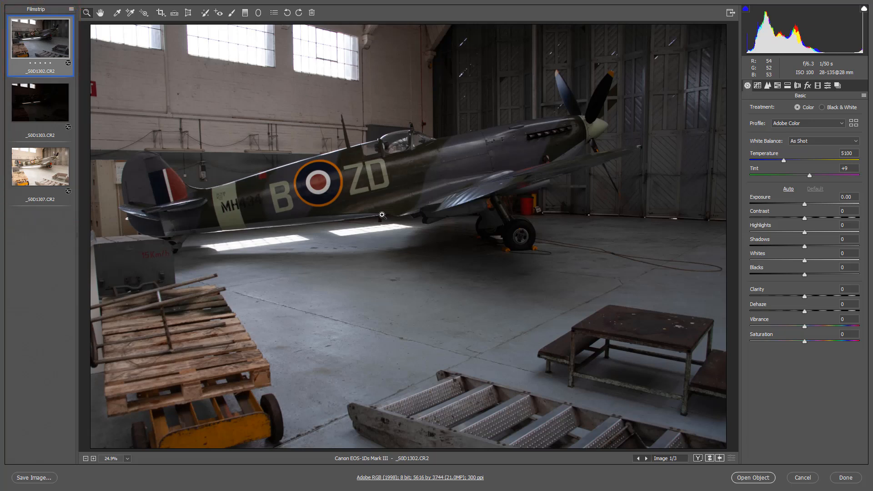
Step: Select all three open images and enable Remove Chromatic Aberration and Enable Profile Corrections for them
key("ctrl+a")
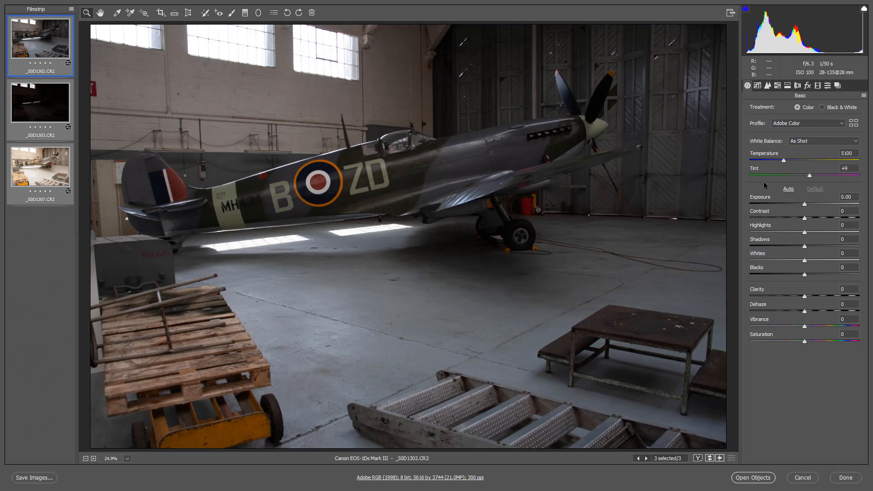
left_click(798, 87)
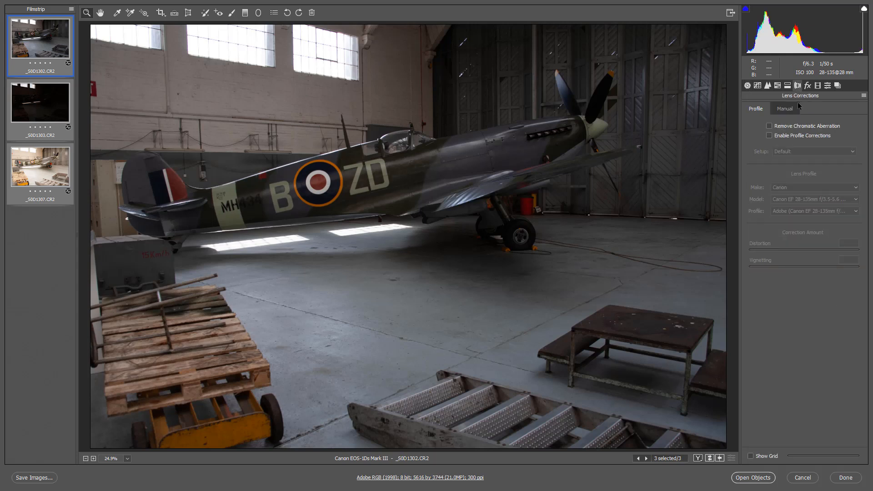
left_click(769, 128)
left_click(769, 136)
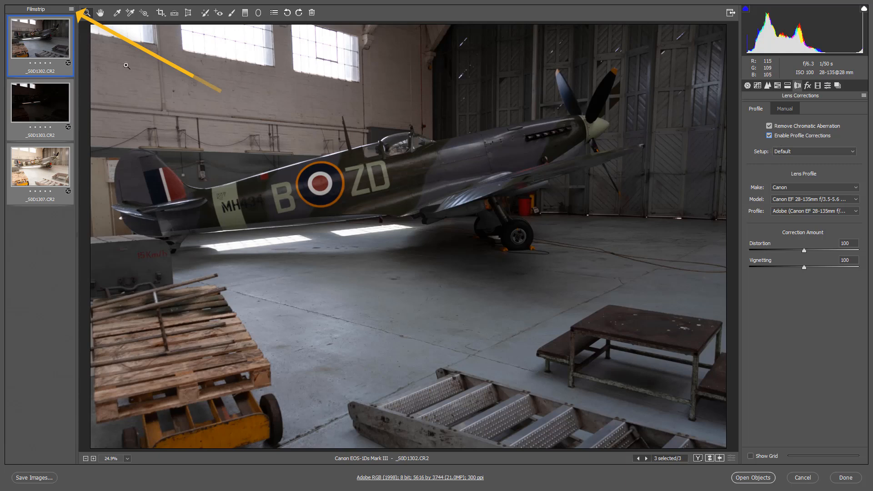
Step: Start Merge to HDR on the three images, with Align Images turned off and Deghost kept at High
left_click(70, 8)
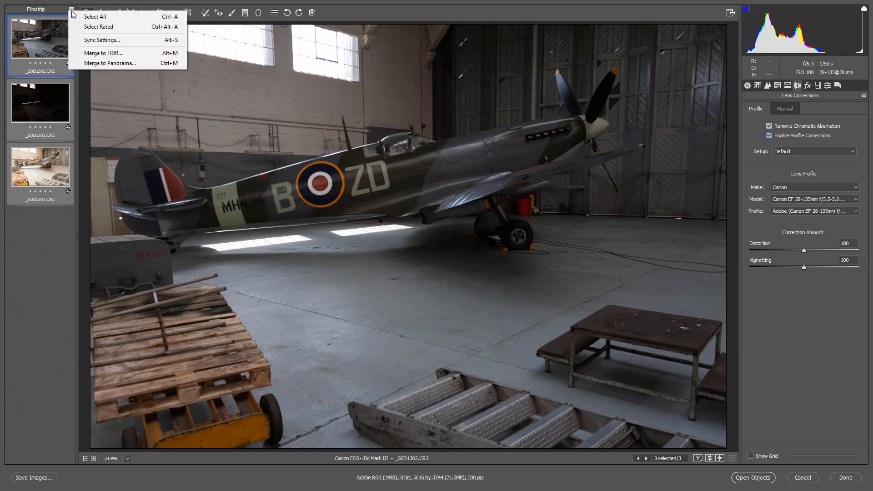
left_click(103, 54)
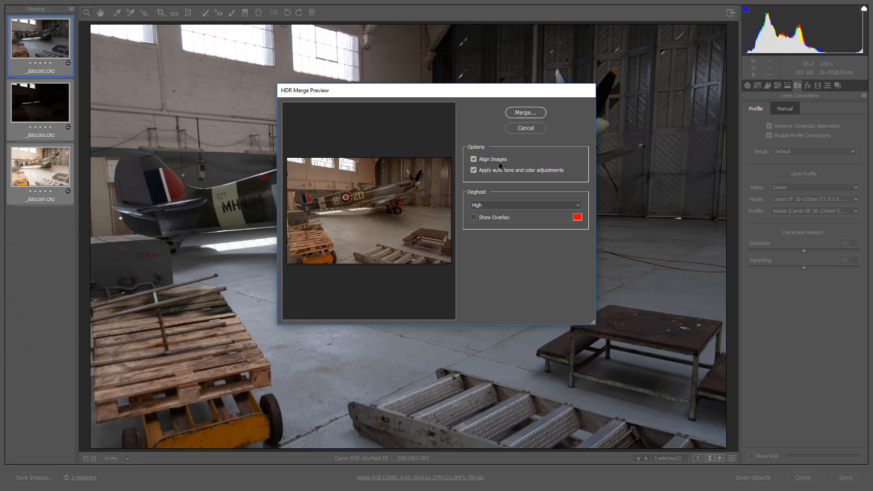
left_click(473, 158)
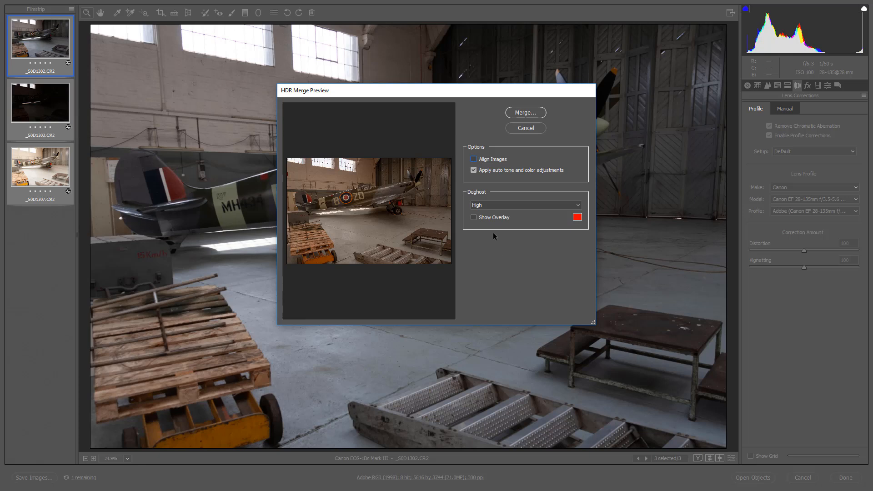
left_click(577, 207)
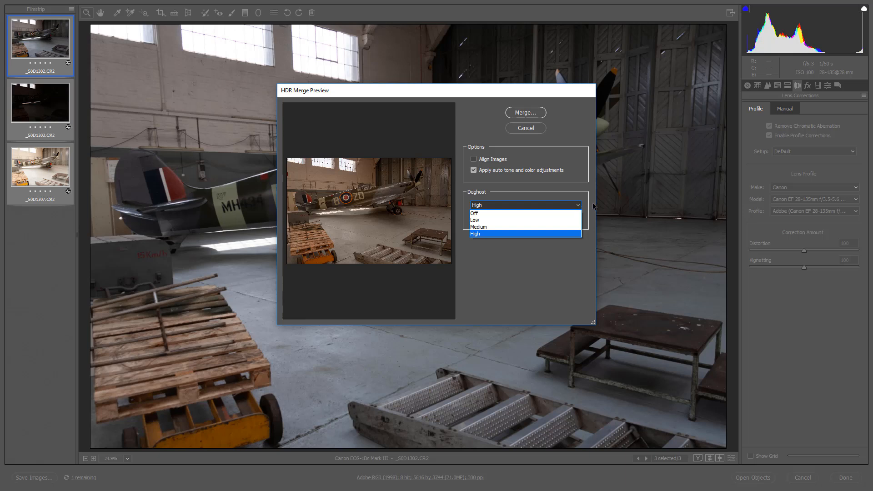
left_click(592, 203)
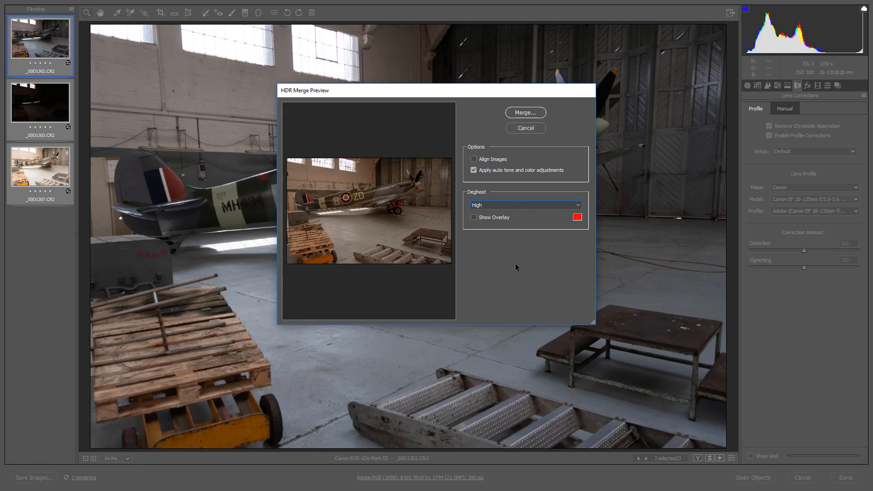
Step: Run the HDR merge, save it as the Digital Negative _S0D1302-HDR in the 020 HDR folder, and select the resulting file in Bridge
left_click(523, 112)
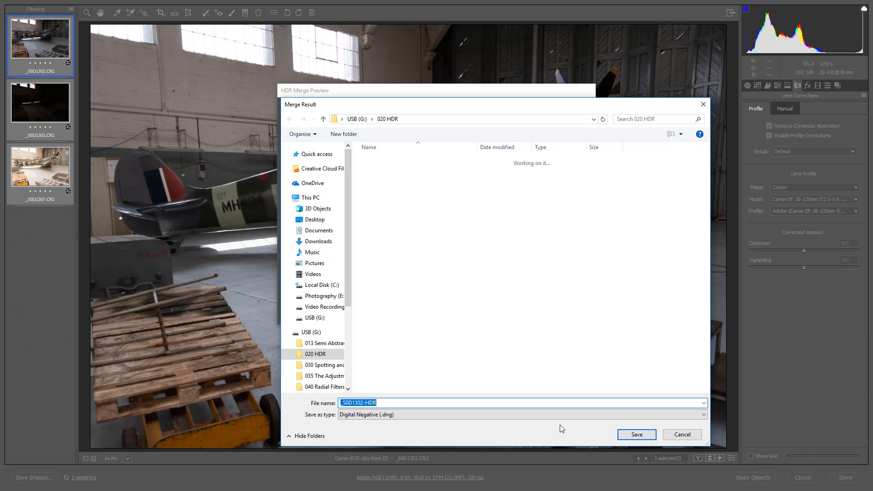
left_click(638, 434)
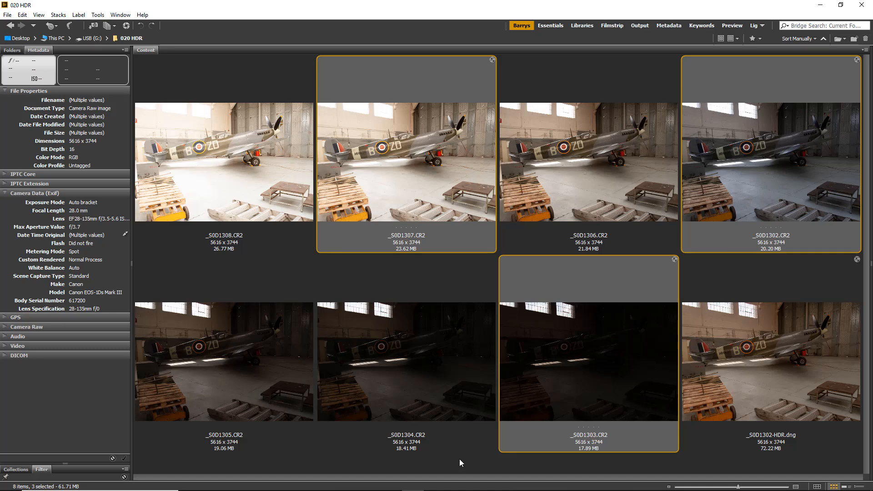
left_click(787, 367)
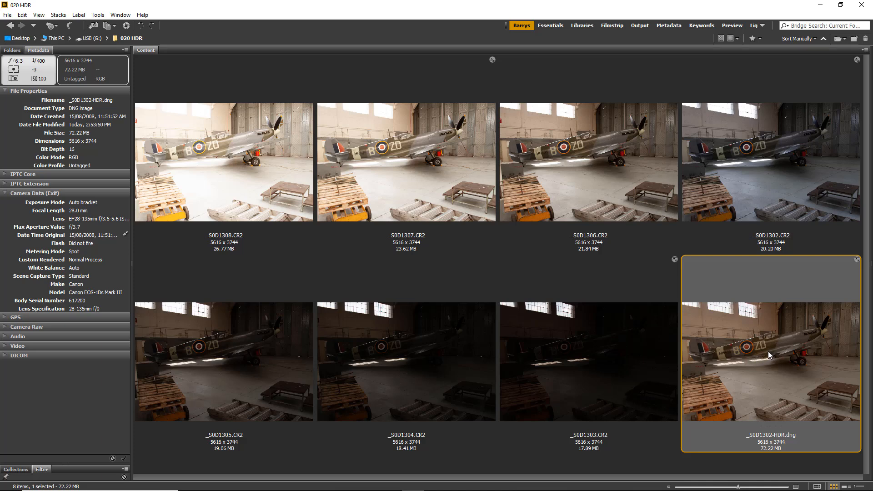
Step: Review the source exposures _S0D1303.CR2, _S0D1307.CR2 and _S0D1302.CR2, and open the merged _S0D1302-HDR.dng in Camera Raw
left_click(615, 381)
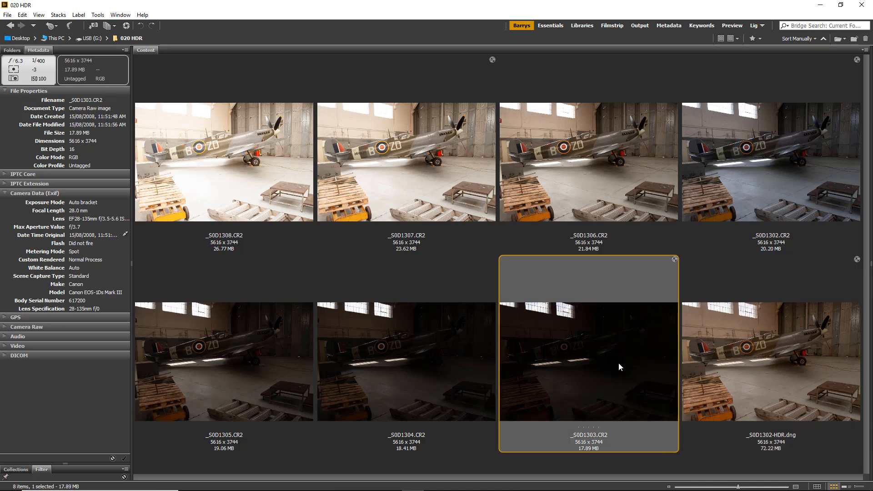
left_click(418, 163)
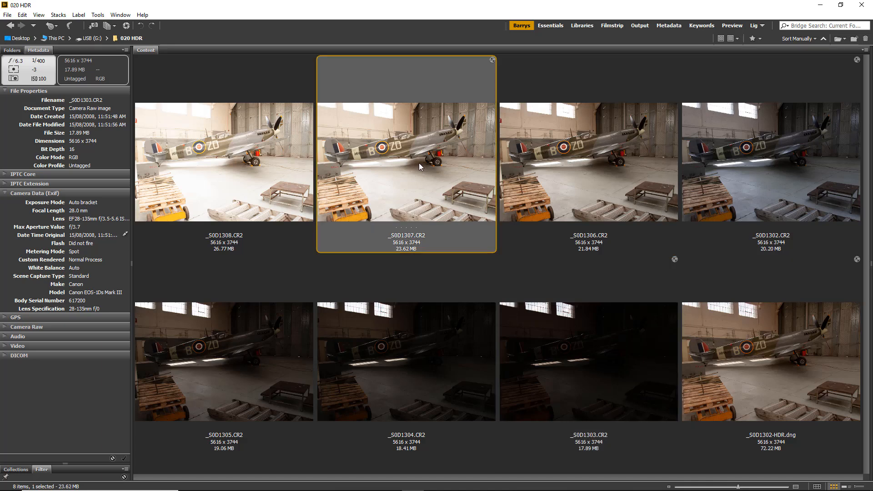
left_click(739, 132)
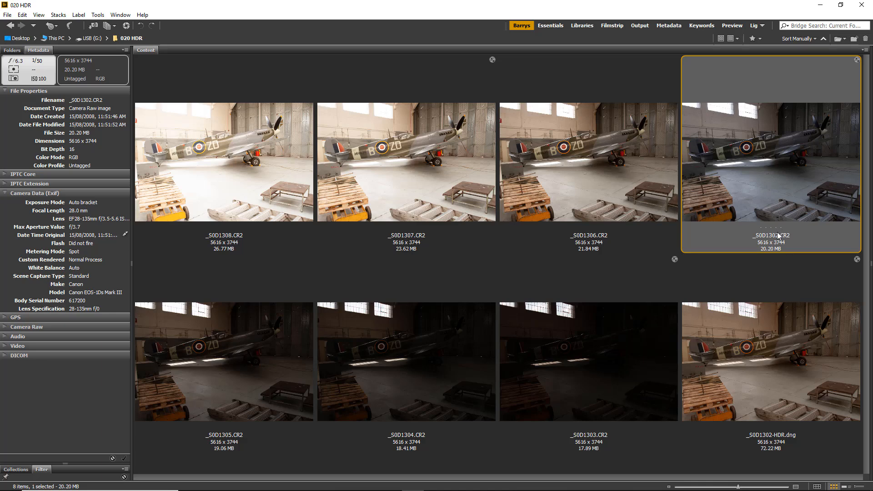
left_click(780, 351)
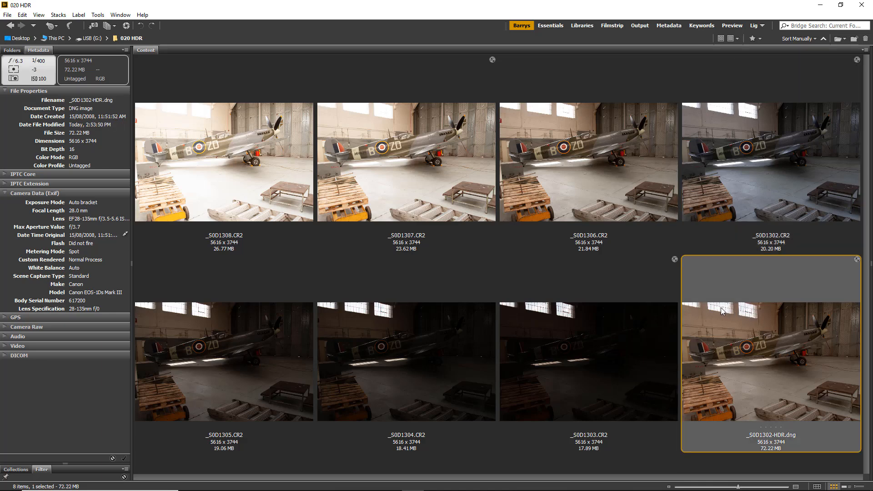
double_click(776, 350)
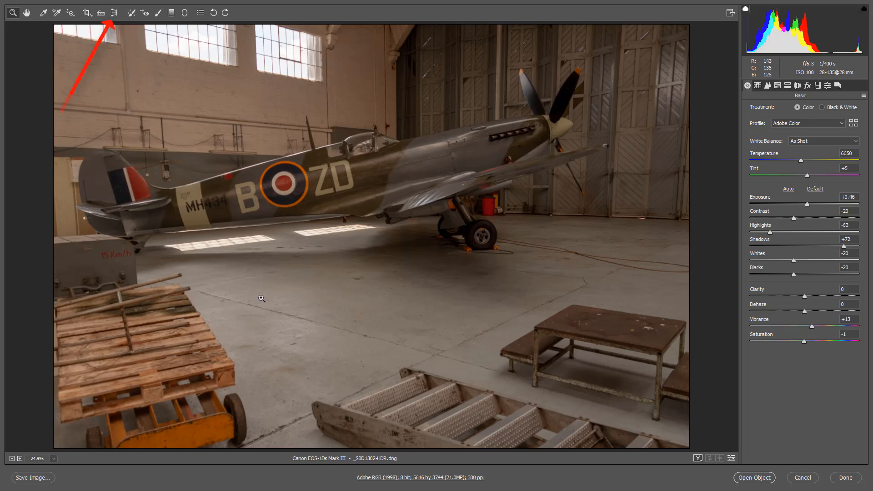
Step: Straighten the verticals with guided Upright, using one guide along the far-right hangar door edge and one along the wall above the tail
left_click(114, 13)
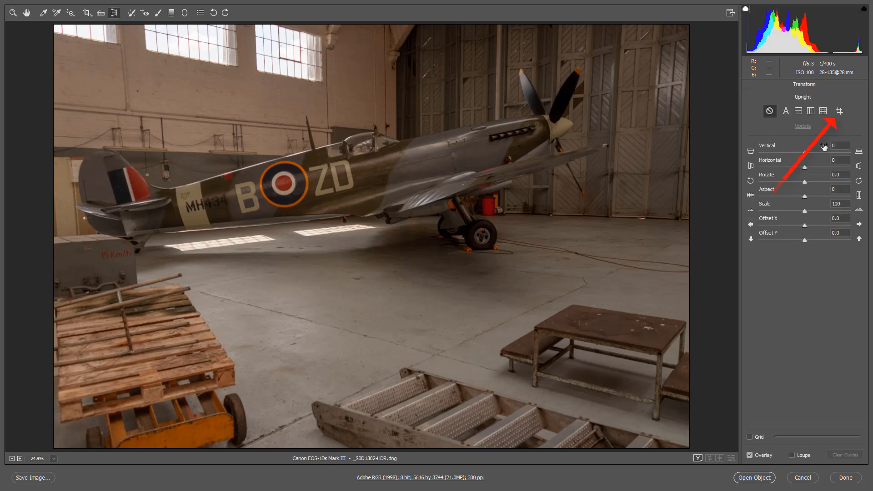
left_click(840, 112)
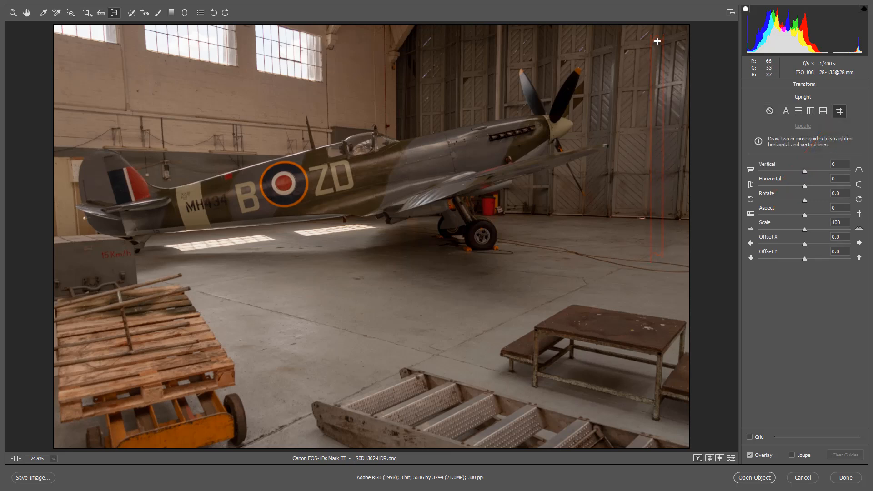
mouse_move(657, 42)
left_mouse_down()
mouse_move(644, 228)
mouse_move(646, 219)
left_mouse_up()
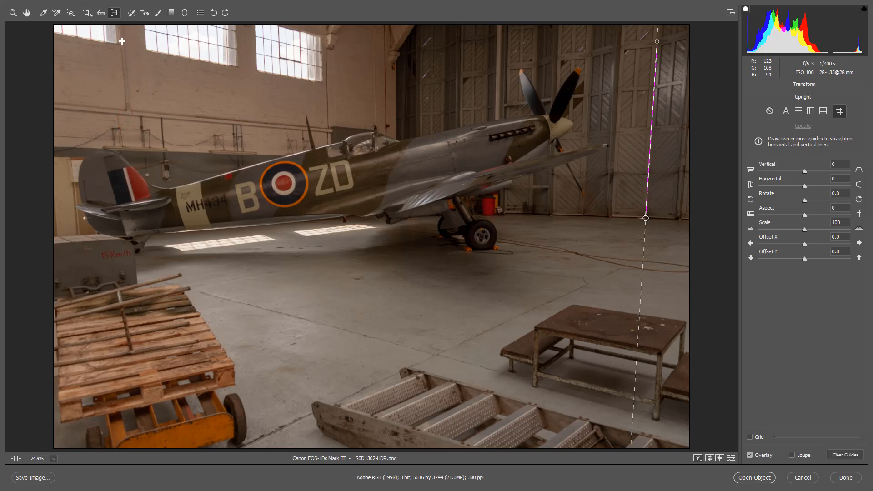
mouse_move(123, 44)
left_mouse_down()
mouse_move(132, 127)
mouse_move(130, 116)
left_mouse_up()
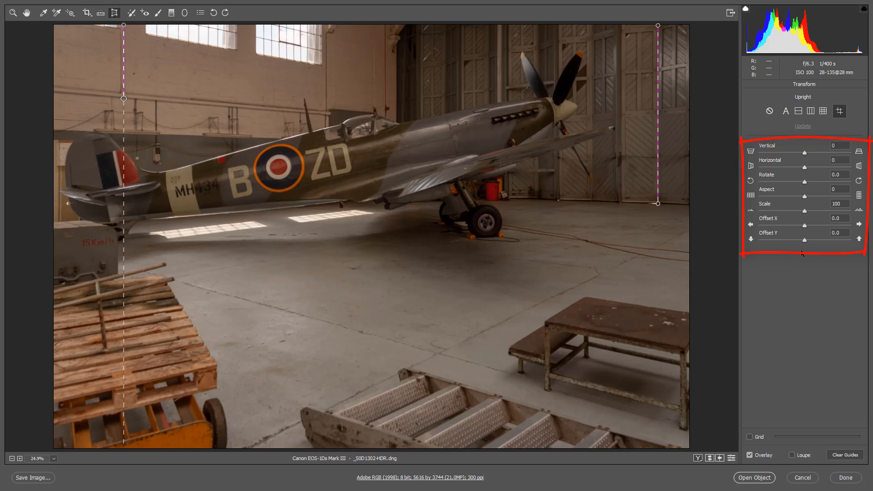
Step: Shift the transformed image horizontally by setting Offset X to 2.6
left_click(839, 218)
key("Up")
key("Up")
key("Up")
key("Up")
key("Up")
key("Up")
key("Up")
key("Up")
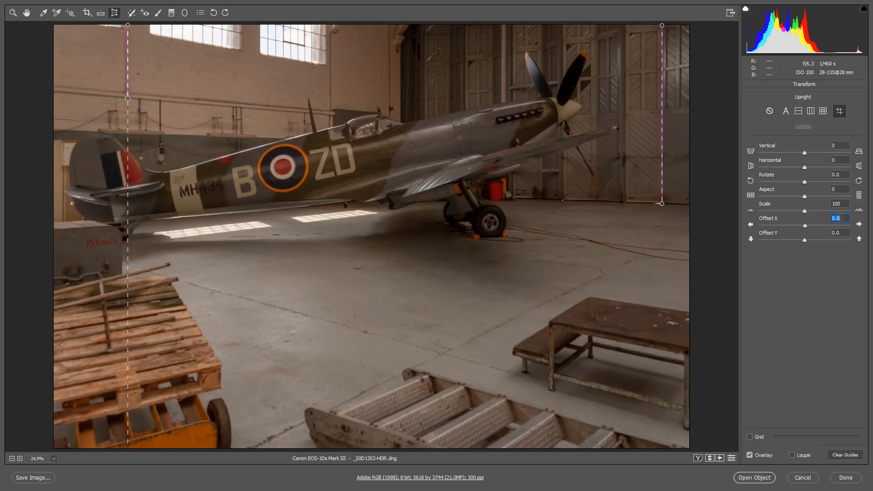
key("Up")
key("Up")
key("Up")
key("Up")
key("Up")
key("Up")
key("Up")
key("Up")
key("Up")
key("Up")
key("Up")
key("Up")
key("Up")
key("Up")
key("Up")
key("Up")
key("Up")
key("Up")
key("Up")
key("Up")
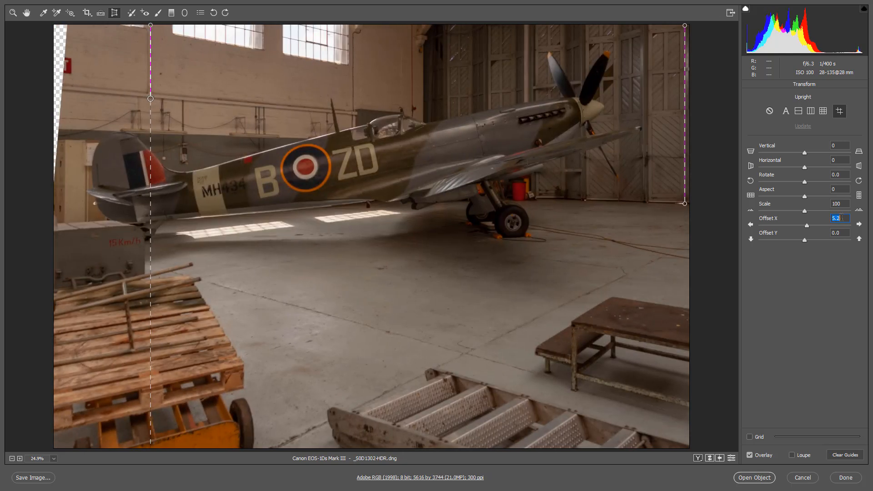
key("Down")
key("Down")
key("Down")
key("Down")
key("Down")
key("Down")
key("Down")
key("Down")
key("Down")
key("Down")
key("Down")
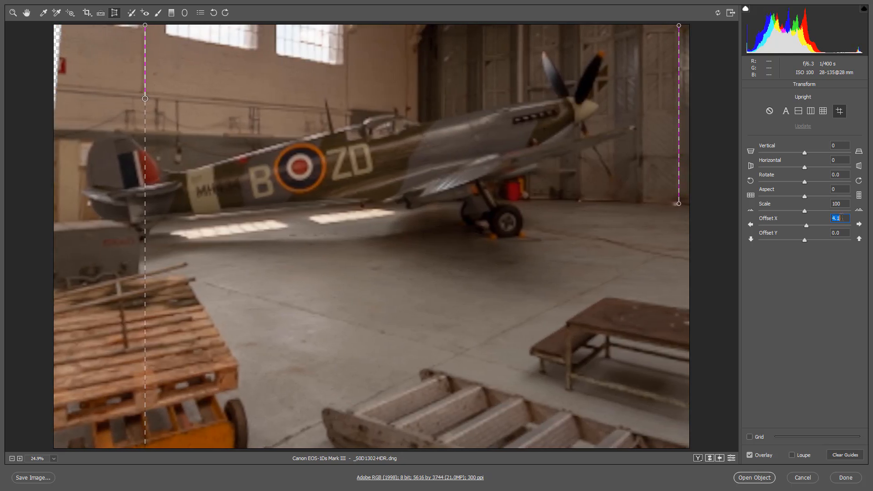
key("Down")
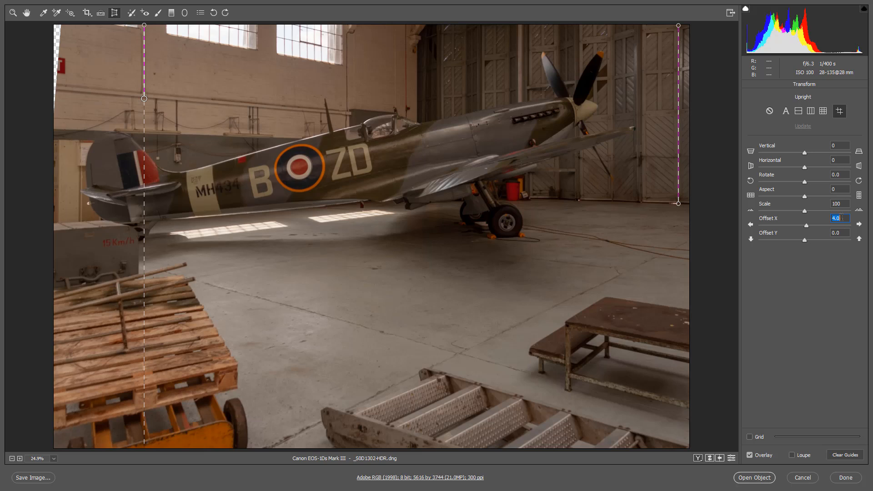
key("Down")
key("Down")
key("Down")
key("Down")
key("Down")
key("Down")
key("Down")
key("Down")
key("Down")
key("Down")
key("Down")
key("Down")
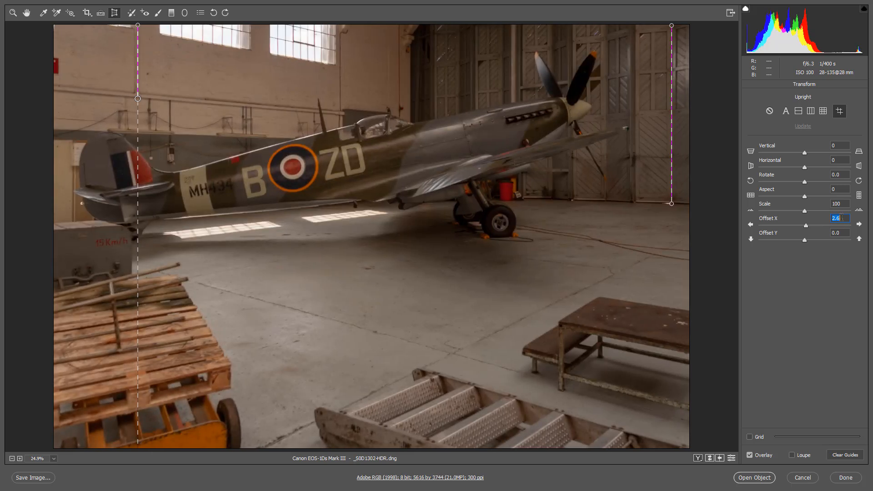
key("Down")
key("Down")
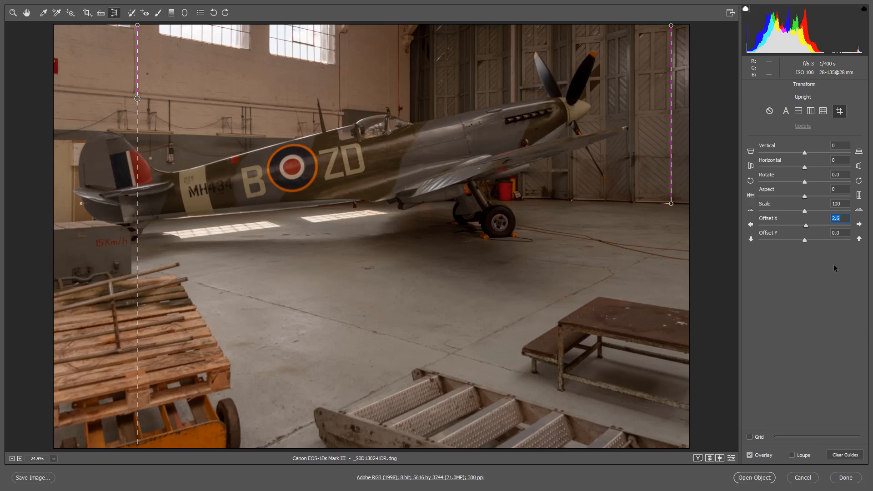
Step: Shift the transformed image vertically by setting Offset Y to -4.5
left_click(842, 234)
key("Down")
key("Down")
key("Down")
key("Down")
key("Down")
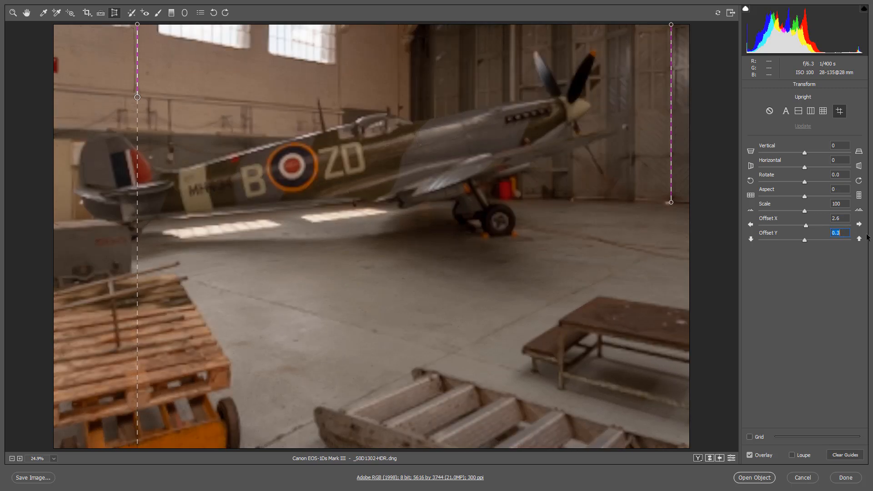
key("Down")
key("Down")
key("Down")
key("Down")
key("Down")
key("Down")
key("Down")
key("Down")
key("Down")
key("Down")
key("Down")
key("Down")
key("Down")
key("Down")
key("Down")
key("Down")
key("Down")
key("Down")
key("Down")
key("Down")
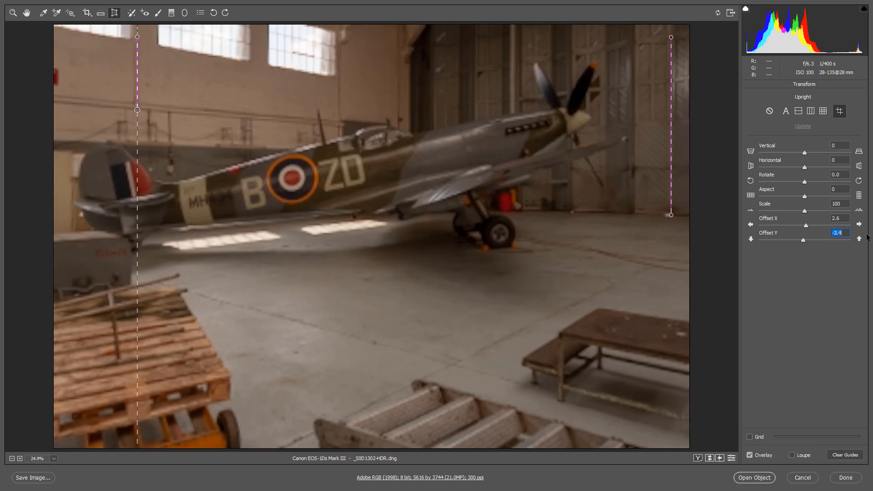
key("Down")
key("Down")
key("Down")
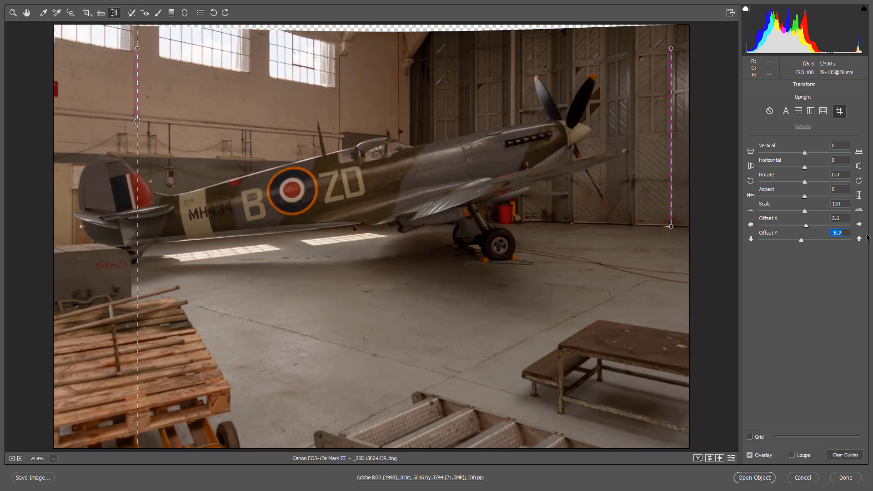
key("Up")
key("Up")
key("Up")
key("Up")
key("Up")
key("Up")
key("Up")
key("Up")
key("Up")
key("Up")
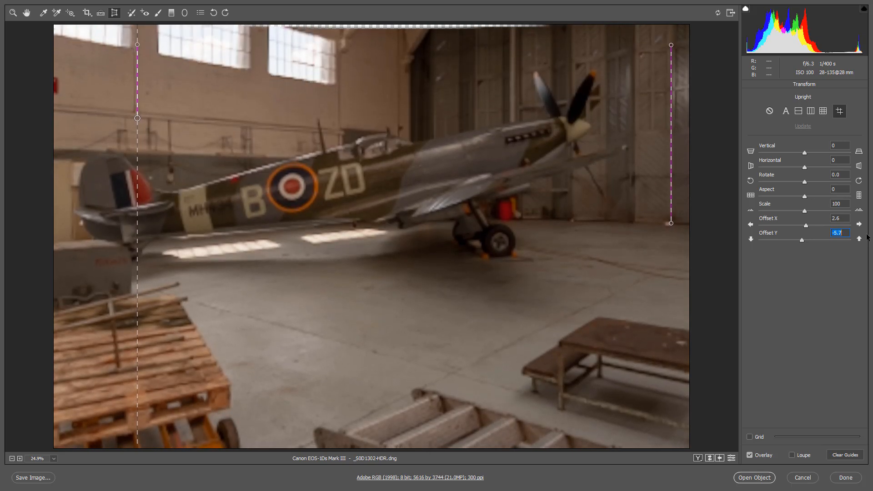
key("Up")
key("Up")
key("Up")
key("Up")
key("Up")
key("Up")
key("Up")
key("Up")
key("Up")
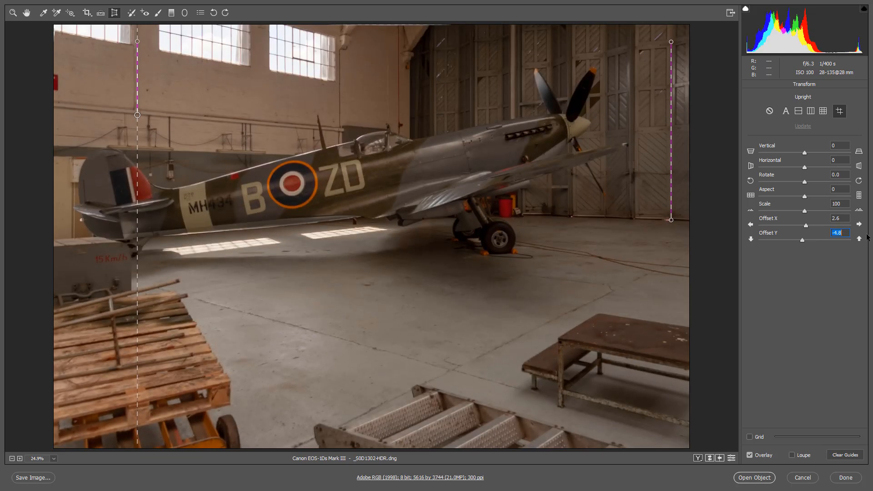
key("Up")
key("Up")
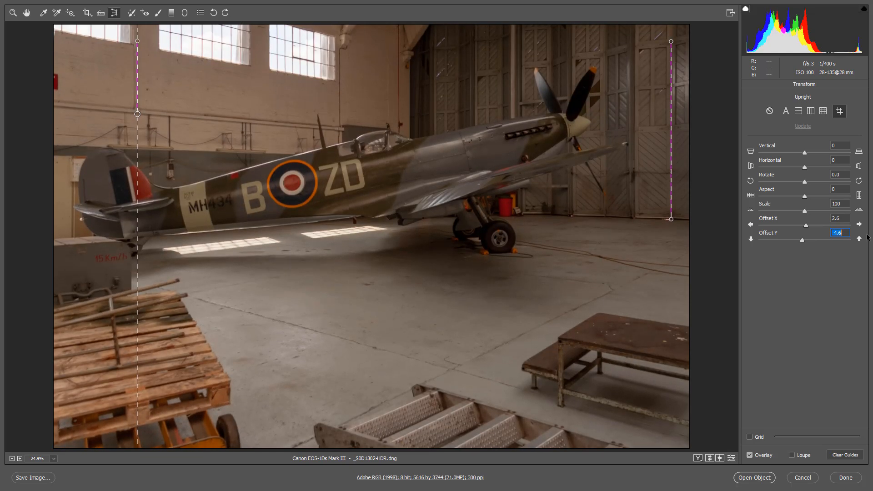
key("Up")
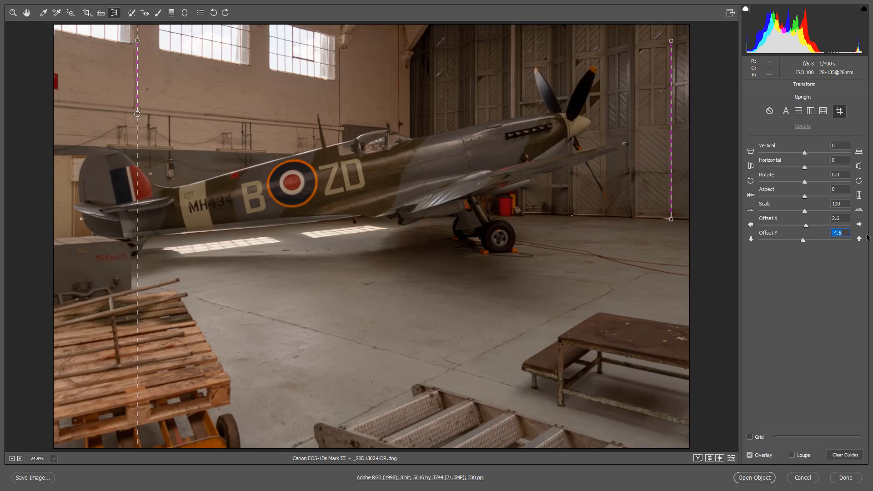
Step: Crop the image with a crop frame covering the entire visible picture, from corner to corner
left_click(87, 13)
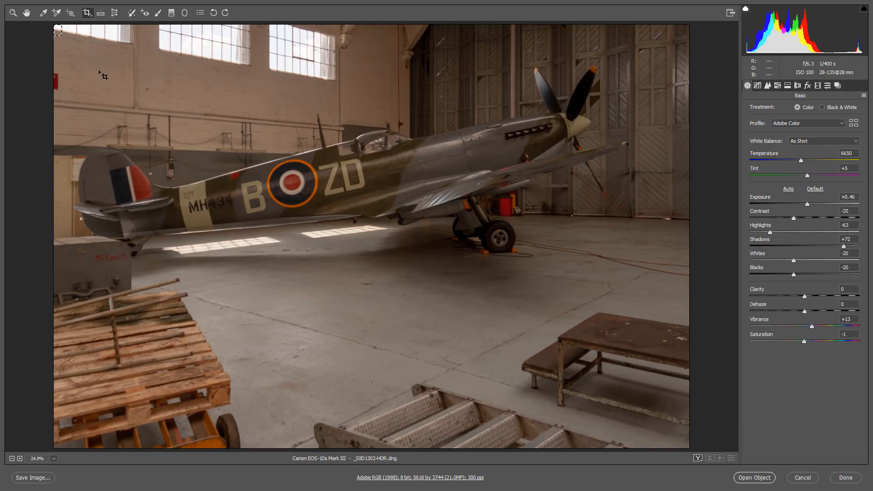
left_click_drag(53, 25, 726, 470)
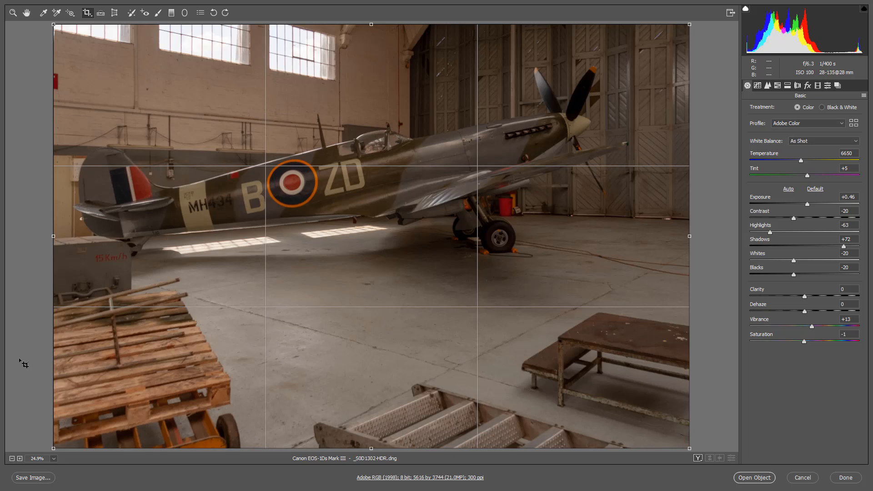
key("Return")
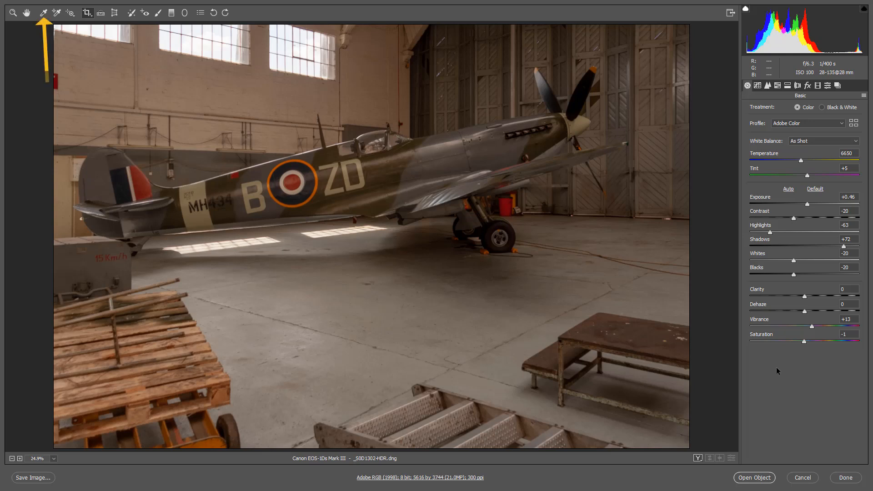
Step: Sample the white balance from the grey hangar floor, and set Clarity to +37, Vibrance to +43 and Exposure to +1.00
left_click(43, 13)
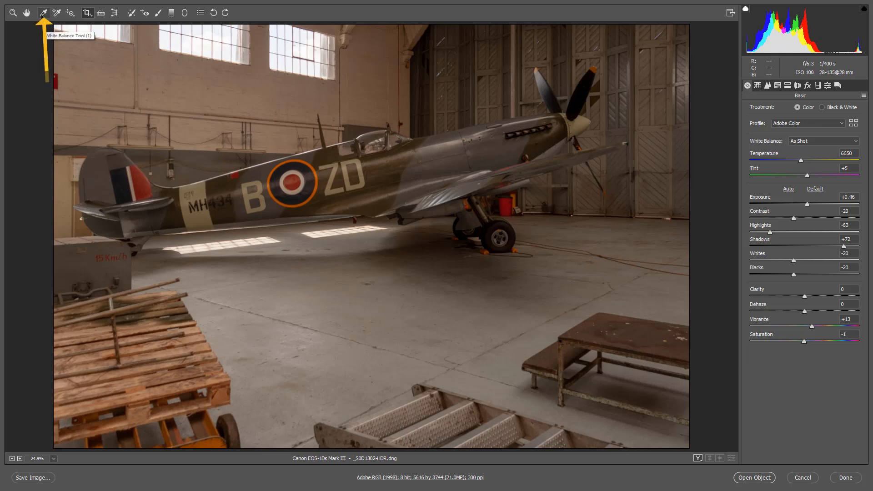
left_click(443, 318)
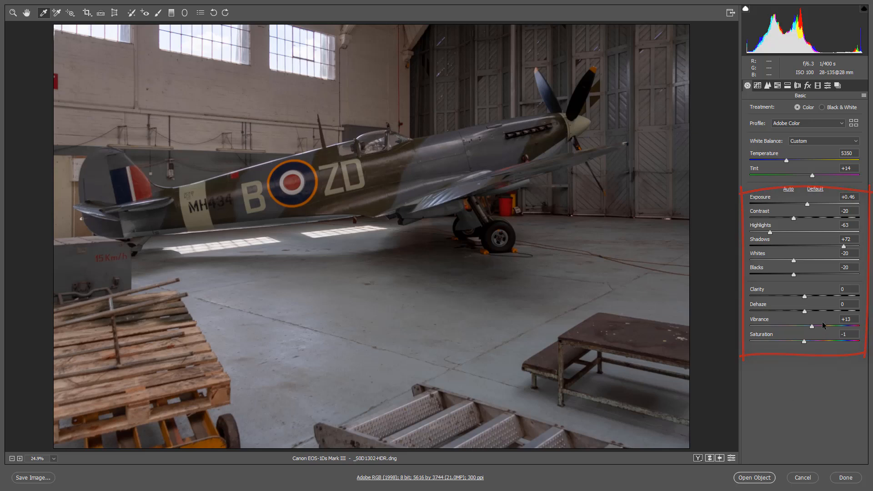
left_click(825, 295)
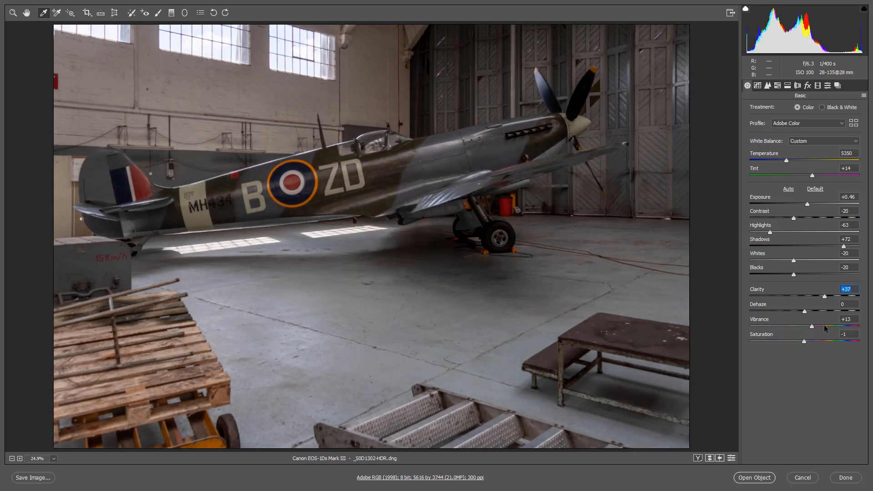
left_click_drag(824, 327, 827, 326)
left_click(808, 205)
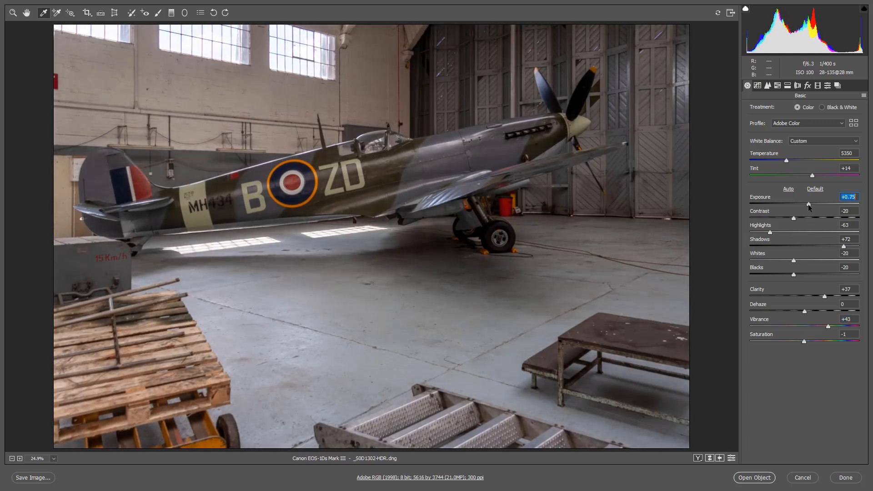
left_click_drag(808, 205, 809, 207)
left_click_drag(809, 206, 809, 206)
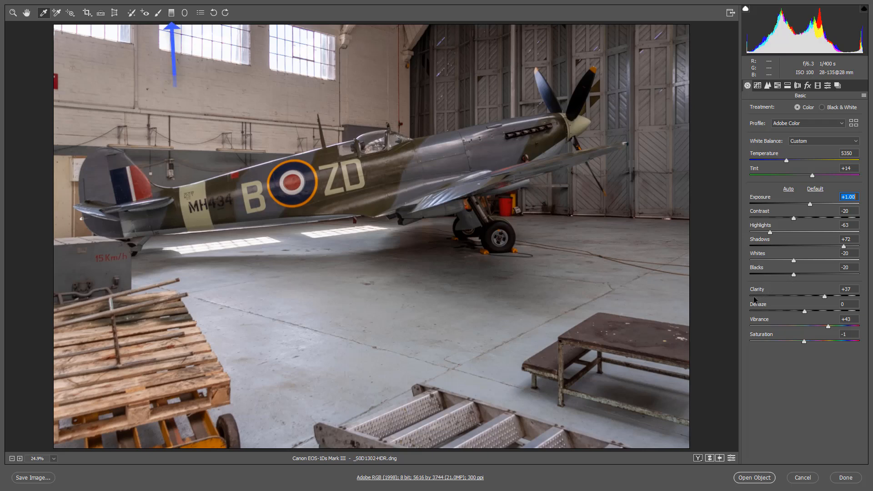
Step: Add a graduated filter from the image's bottom edge up to the aerial mast with Exposure -1.60, and a second from the windows down to the fuselage
left_click(171, 12)
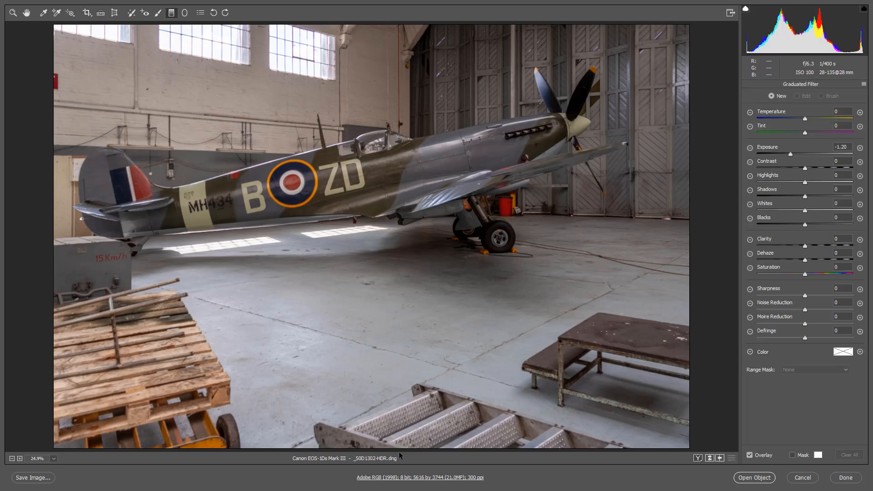
mouse_move(399, 451)
left_mouse_down()
mouse_move(384, 222)
mouse_move(359, 155)
mouse_move(325, 114)
left_mouse_up()
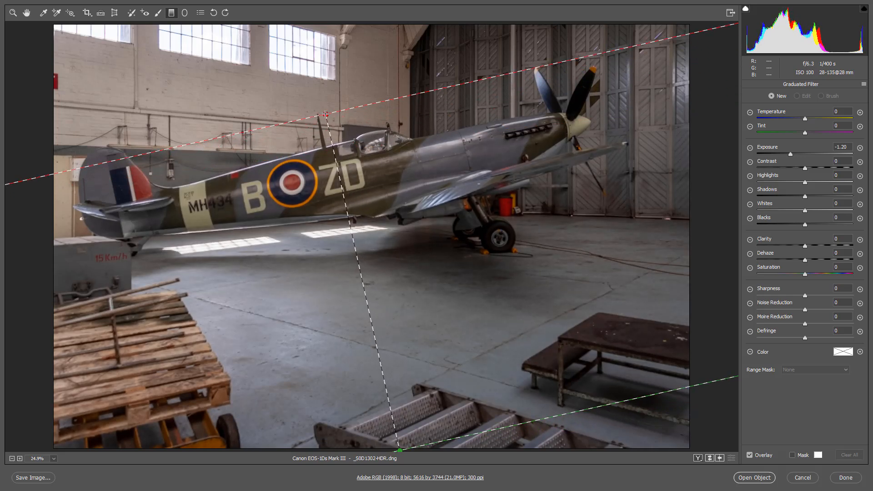
left_click_drag(325, 114, 326, 114)
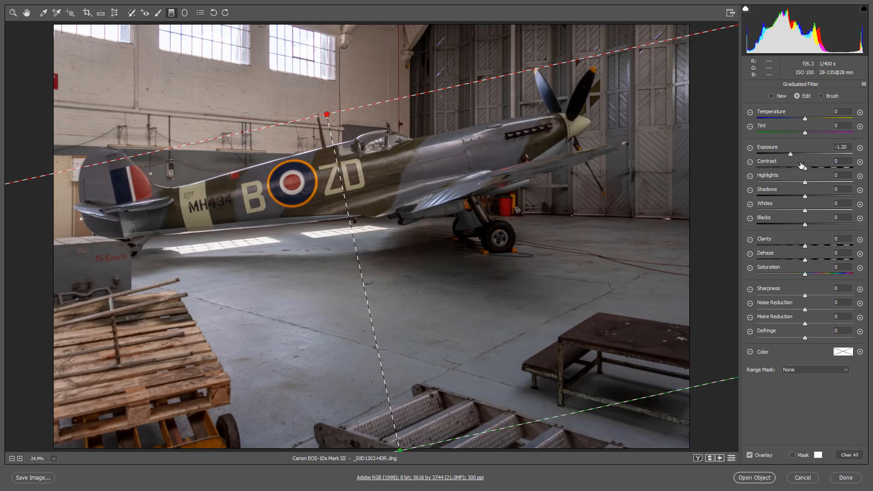
left_click_drag(790, 154, 783, 155)
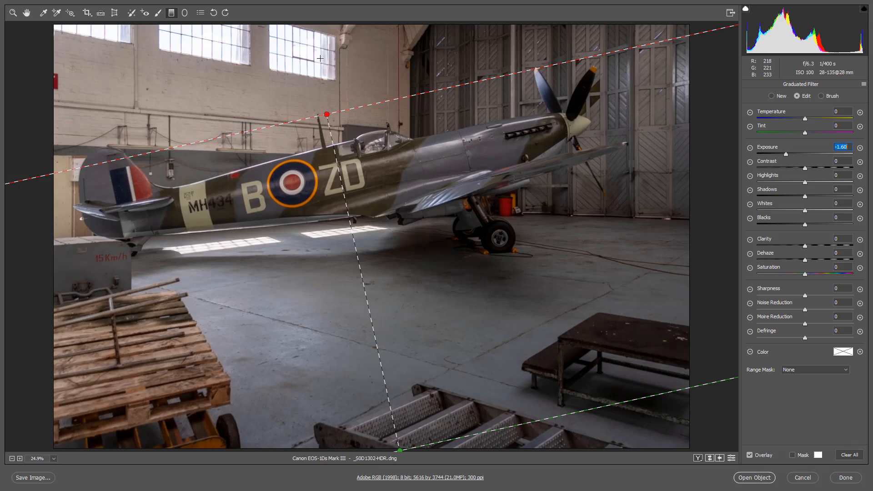
left_click_drag(314, 22, 350, 174)
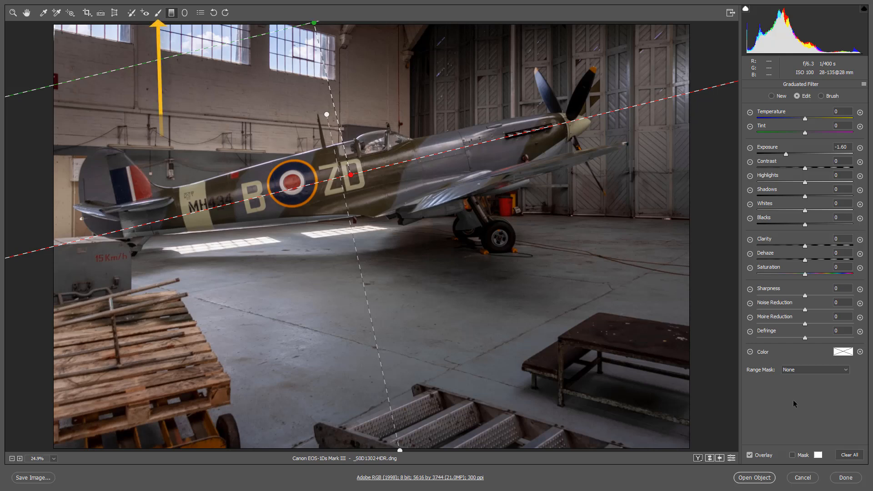
Step: Paint the floor beneath the fuselage with an adjustment brush using Exposure -1.60, Highlights -88, size 6 and Density 46
left_click(157, 13)
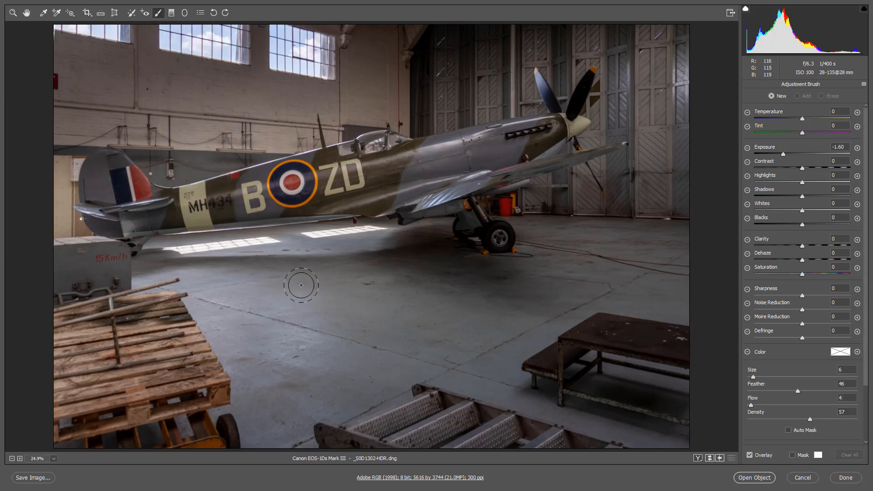
left_click(761, 183)
left_click(797, 421)
mouse_move(144, 262)
left_mouse_down()
mouse_move(374, 228)
mouse_move(181, 266)
mouse_move(276, 251)
mouse_move(137, 300)
mouse_move(191, 254)
mouse_move(421, 233)
mouse_move(322, 244)
left_mouse_up()
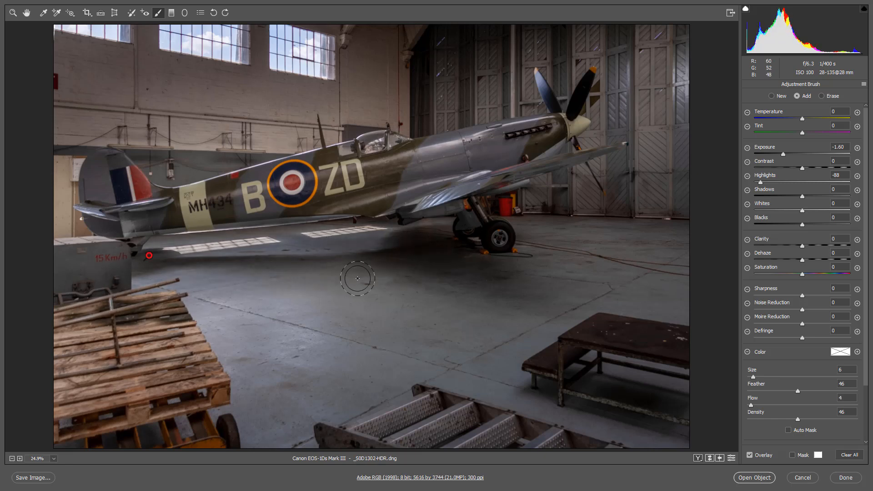
Step: Reduce the brush size to 3 and darken the floor area between and along the two sunlit window patches
key("bracketleft")
key("bracketleft")
key("bracketleft")
key("bracketleft")
key("bracketright")
mouse_move(275, 239)
left_mouse_down()
mouse_move(149, 249)
mouse_move(332, 235)
left_mouse_up()
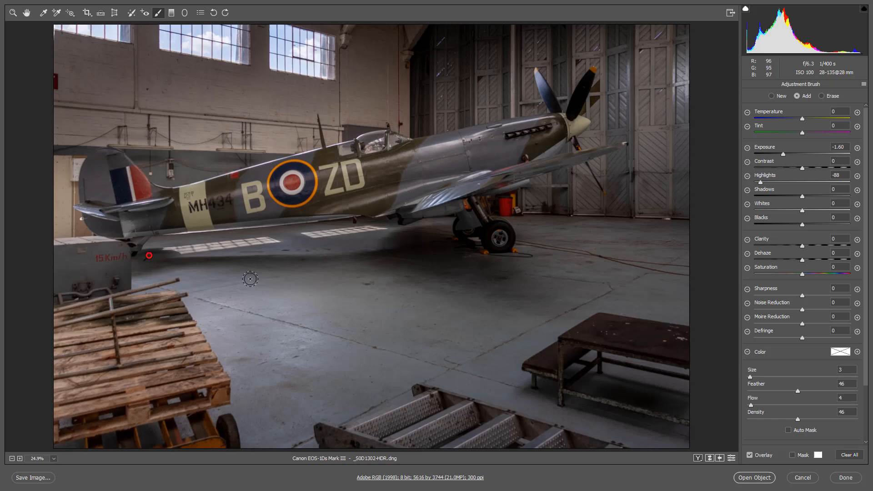
Step: Continue the same brush adjustment over the bright doorway behind the aircraft's tail, using brush size 6
key("bracketright")
key("bracketright")
key("bracketright")
key("bracketright")
key("bracketright")
key("bracketright")
key("bracketright")
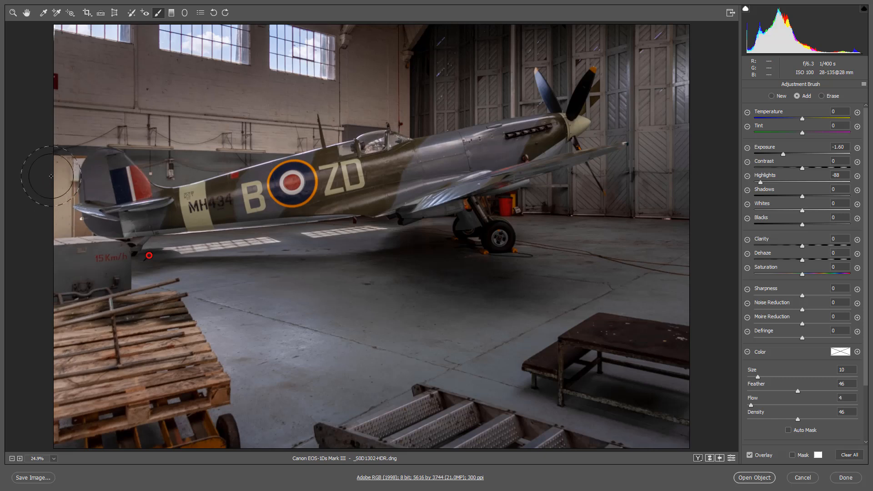
key("bracketleft")
key("bracketleft")
key("bracketleft")
key("bracketleft")
left_click_drag(71, 245, 78, 179)
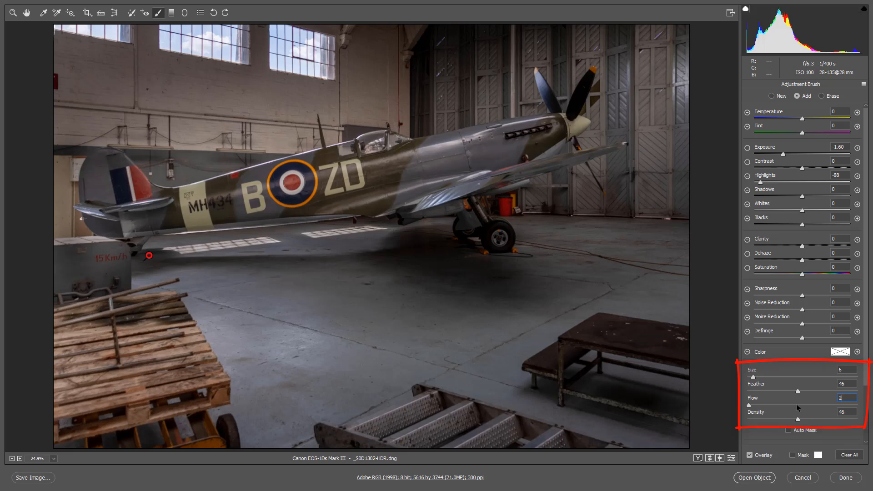
Step: Lower the brush Flow to 2 and darken the wall at the image's left edge and the wooden pallets
mouse_move(54, 175)
left_mouse_down()
mouse_move(91, 95)
mouse_move(71, 146)
mouse_move(51, 138)
mouse_move(49, 58)
left_mouse_up()
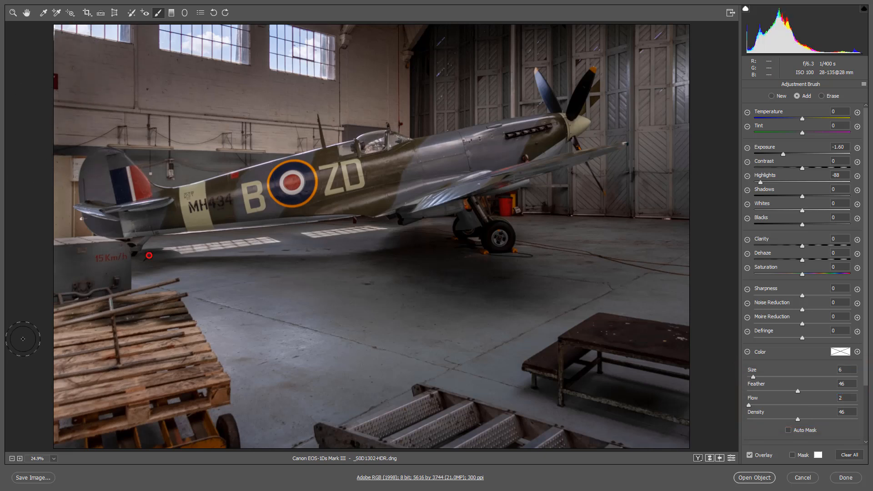
mouse_move(86, 319)
left_mouse_down()
mouse_move(104, 310)
mouse_move(44, 306)
mouse_move(64, 268)
mouse_move(62, 234)
mouse_move(20, 248)
mouse_move(105, 241)
mouse_move(40, 212)
mouse_move(59, 150)
mouse_move(51, 205)
mouse_move(71, 230)
mouse_move(90, 323)
mouse_move(169, 322)
mouse_move(175, 337)
mouse_move(170, 358)
mouse_move(90, 409)
mouse_move(133, 433)
mouse_move(95, 454)
left_mouse_up()
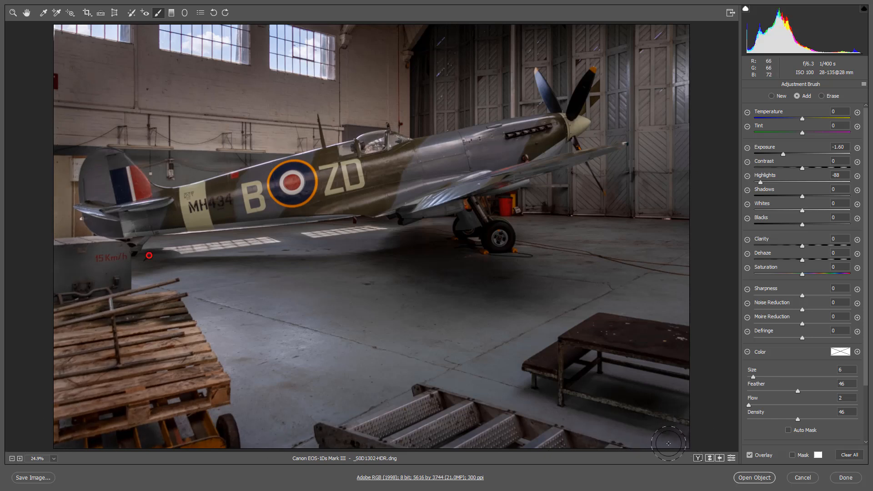
key("bracketright")
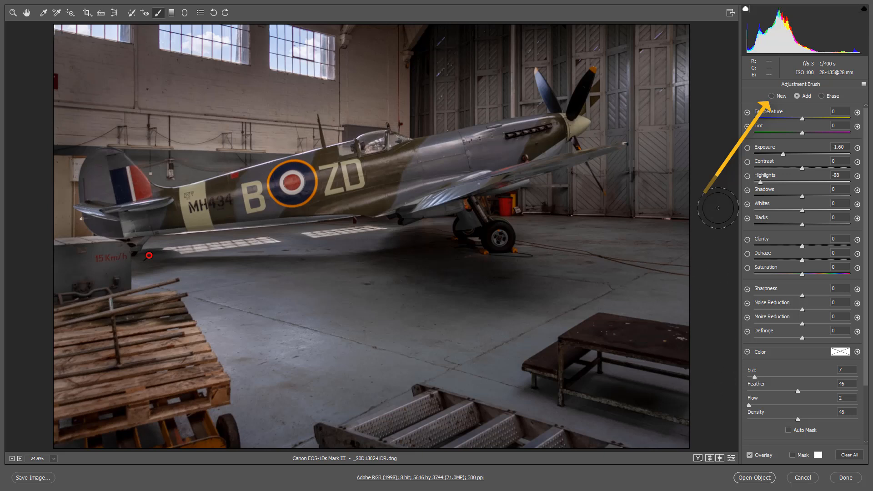
Step: Start a new brush adjustment at size 12 and darken the wall above the fuselage, the windows and the upper hangar doors
left_click(771, 96)
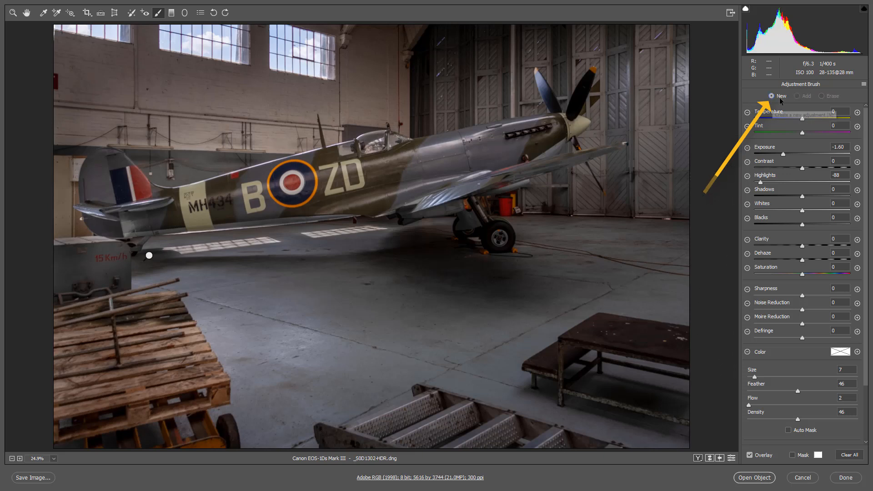
key("bracketright")
key("bracketright")
key("bracketright")
key("bracketright")
key("bracketright")
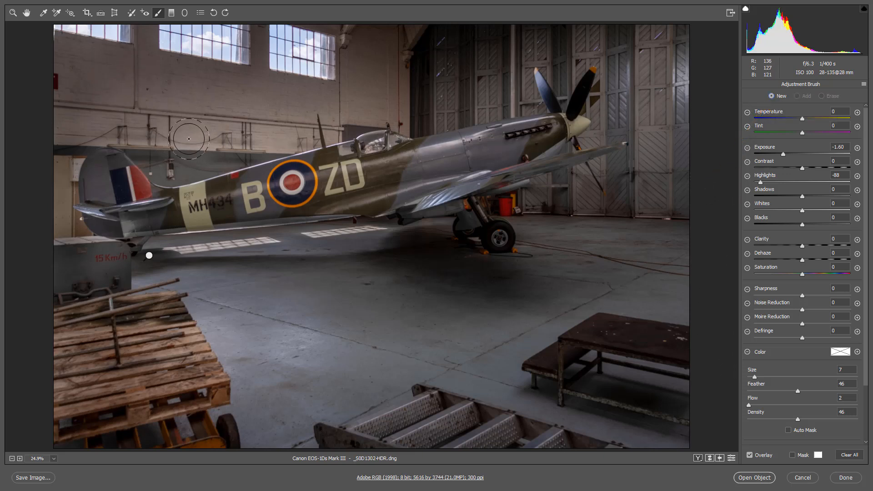
mouse_move(157, 180)
left_mouse_down()
mouse_move(295, 120)
mouse_move(181, 150)
mouse_move(484, 110)
left_mouse_up()
mouse_move(280, 91)
left_mouse_down()
mouse_move(211, 36)
mouse_move(400, 58)
mouse_move(227, 59)
left_mouse_up()
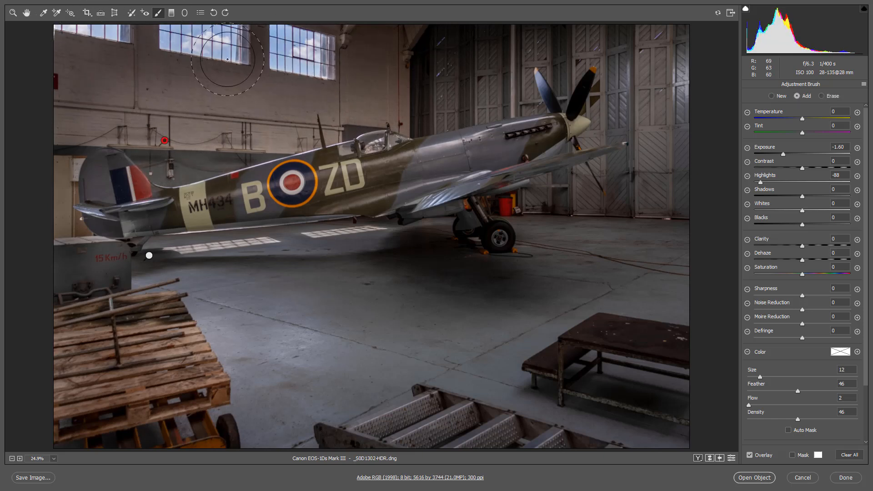
mouse_move(332, 47)
left_mouse_down()
mouse_move(692, 51)
mouse_move(604, 69)
mouse_move(658, 112)
mouse_move(655, 59)
left_mouse_up()
Step: Extend the second brush adjustment down the image's left edge and across the pallets, metal steps, table and foreground floor
mouse_move(48, 155)
left_mouse_down()
mouse_move(142, 151)
mouse_move(106, 65)
mouse_move(72, 306)
mouse_move(87, 355)
left_mouse_up()
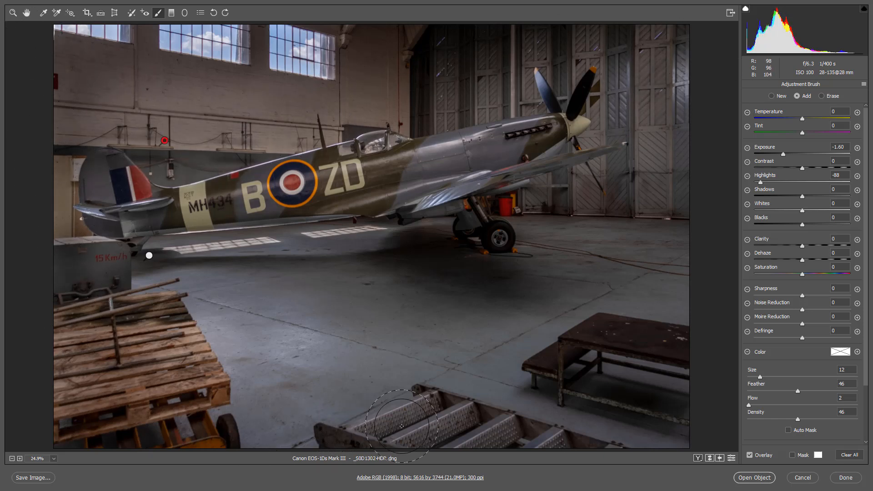
mouse_move(400, 423)
left_mouse_down()
mouse_move(596, 400)
mouse_move(756, 421)
left_mouse_up()
left_click_drag(418, 369, 196, 362)
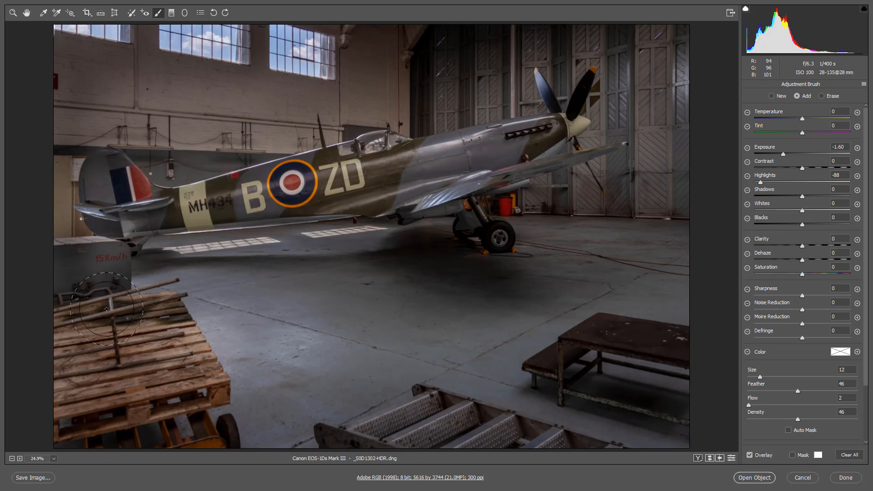
mouse_move(400, 348)
left_mouse_down()
mouse_move(172, 348)
mouse_move(481, 369)
mouse_move(636, 396)
left_mouse_up()
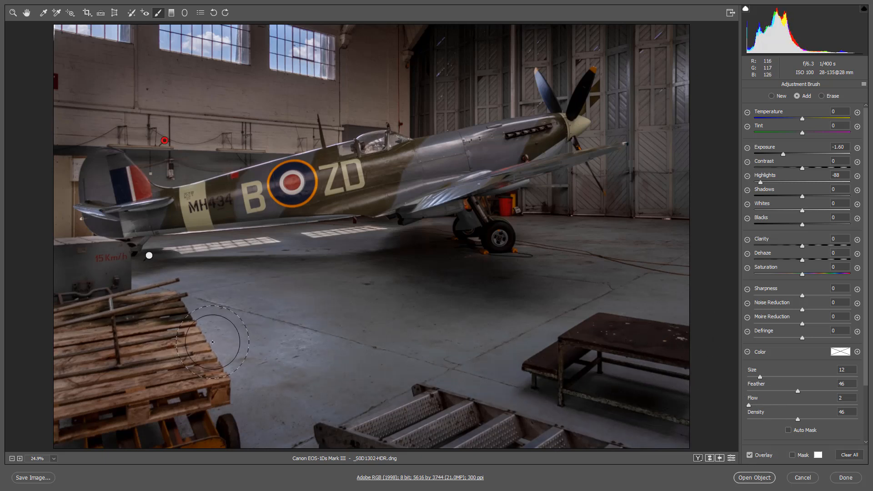
left_click_drag(212, 342, 744, 327)
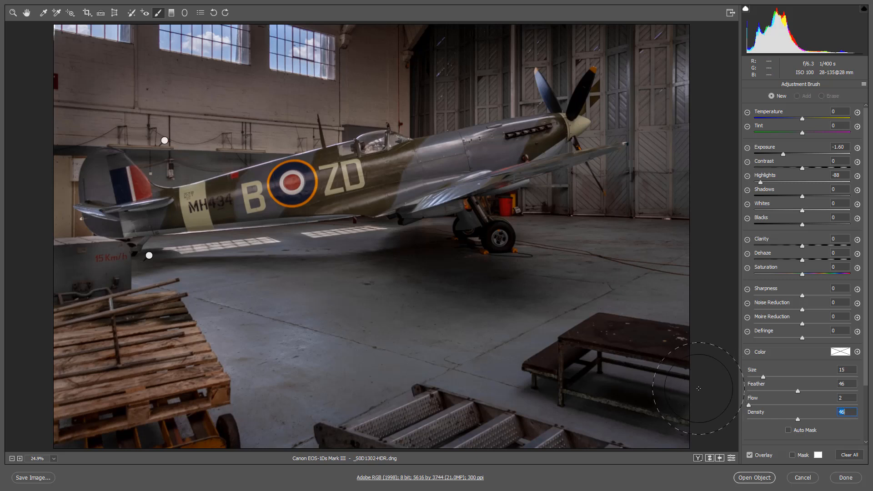
Step: Leave the adjustment brush and set the image's Tint to +2 and Temperature to 5500
key("h")
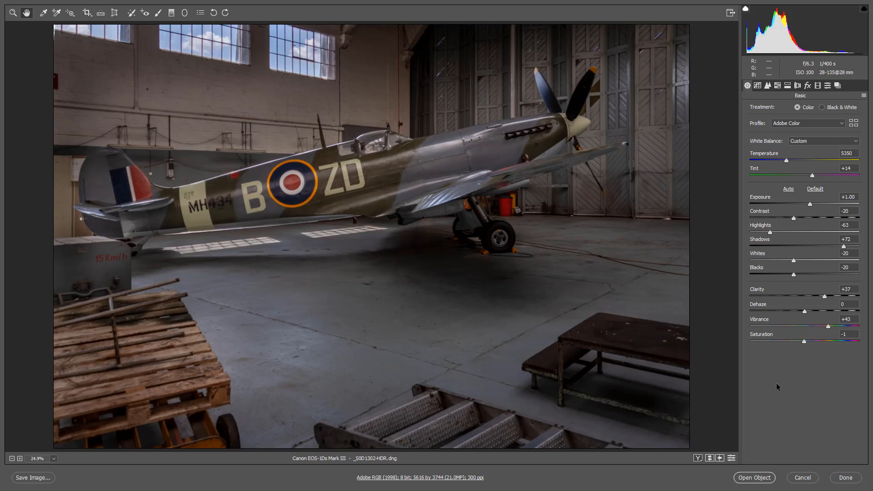
left_click(812, 176)
left_click_drag(811, 176, 785, 163)
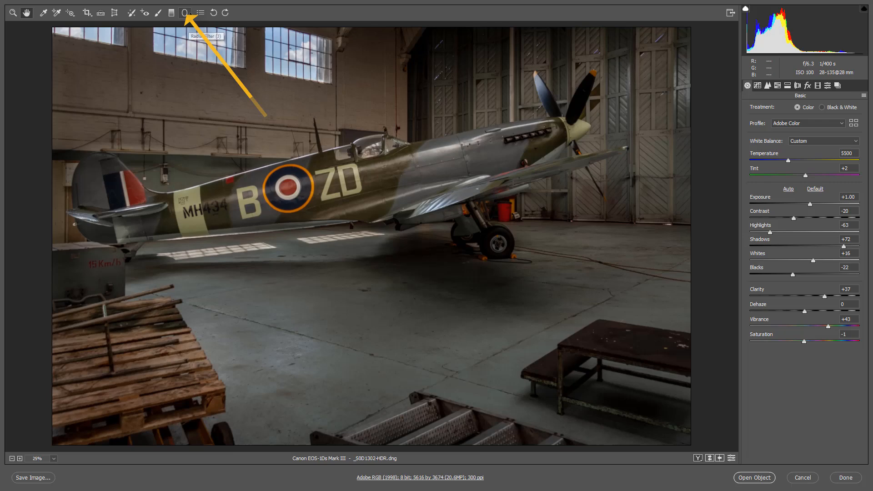
Step: Add a radial filter affecting the outside, reset its correction settings, then flatten, tilt and move the ellipse to surround the aircraft
left_click(185, 13)
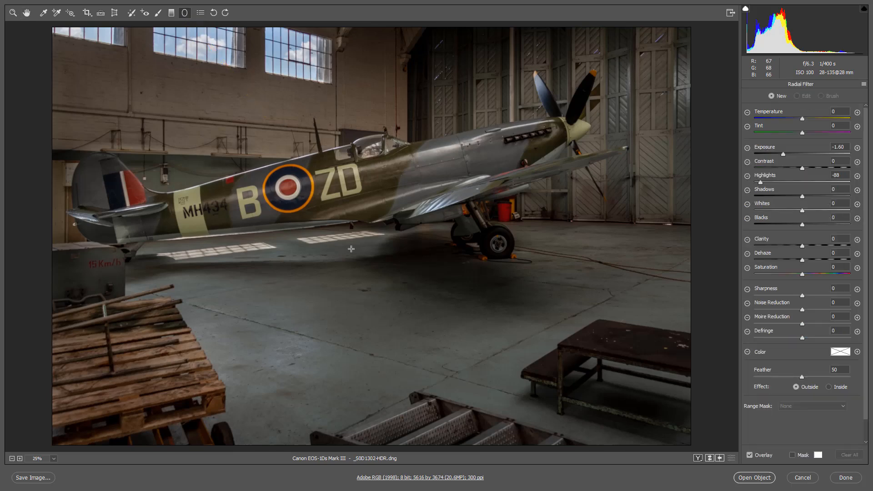
double_click(361, 230, "ctrl")
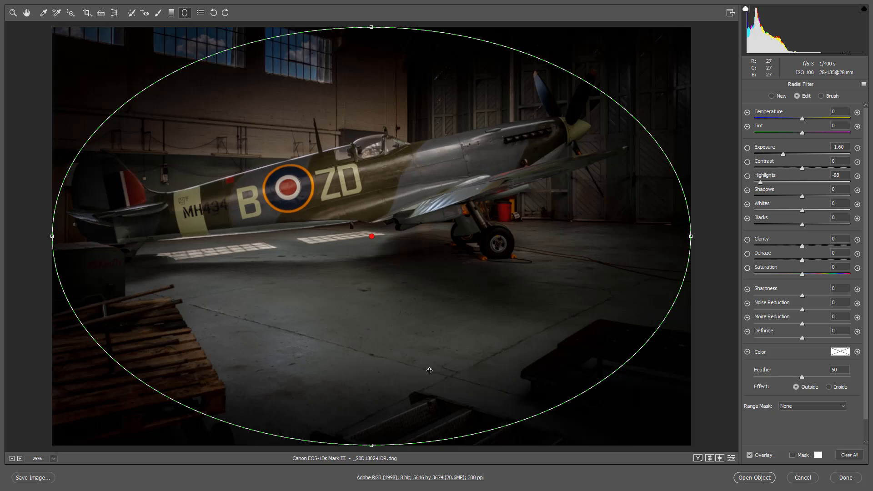
right_click(440, 343)
left_click(457, 356)
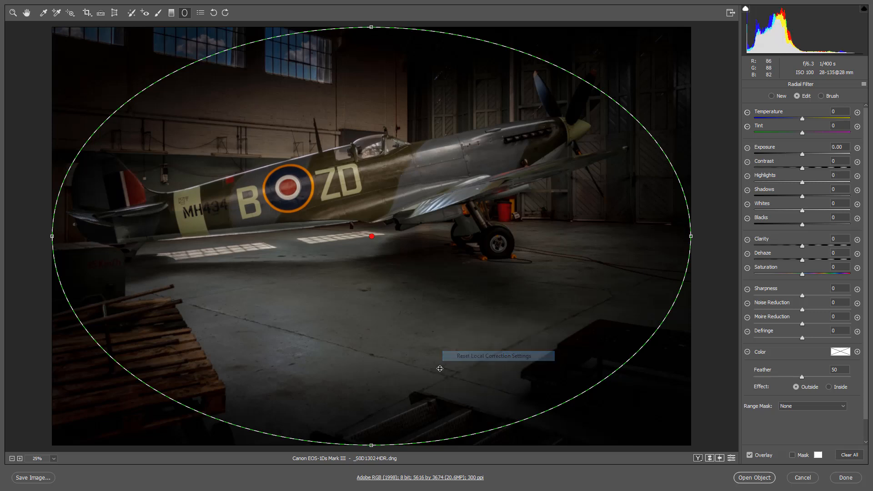
left_click_drag(371, 445, 371, 388)
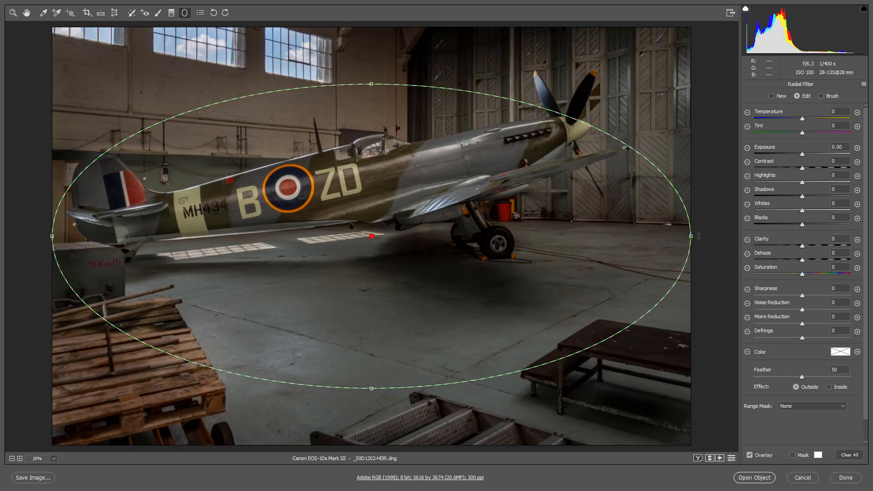
left_click_drag(698, 236, 695, 191)
left_click_drag(451, 275, 452, 234)
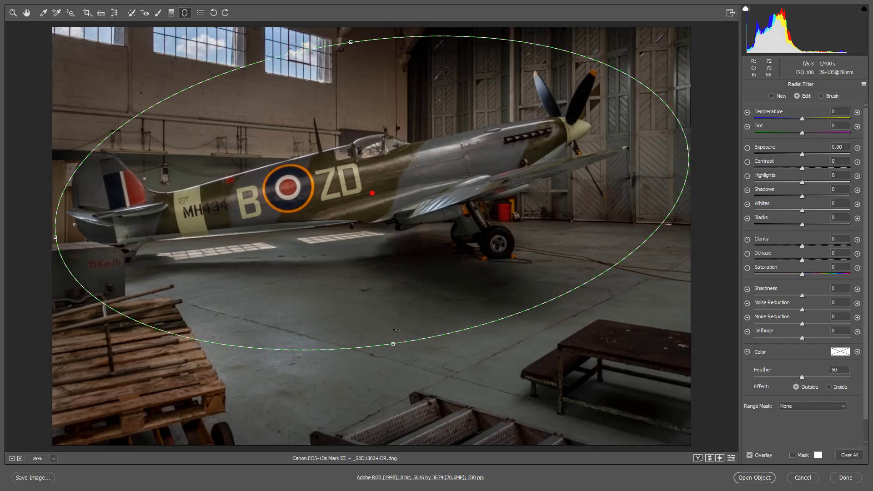
Step: Hide the radial filter's overlay, lower its Exposure to slightly below -0.45 and increase its Feather
key("v")
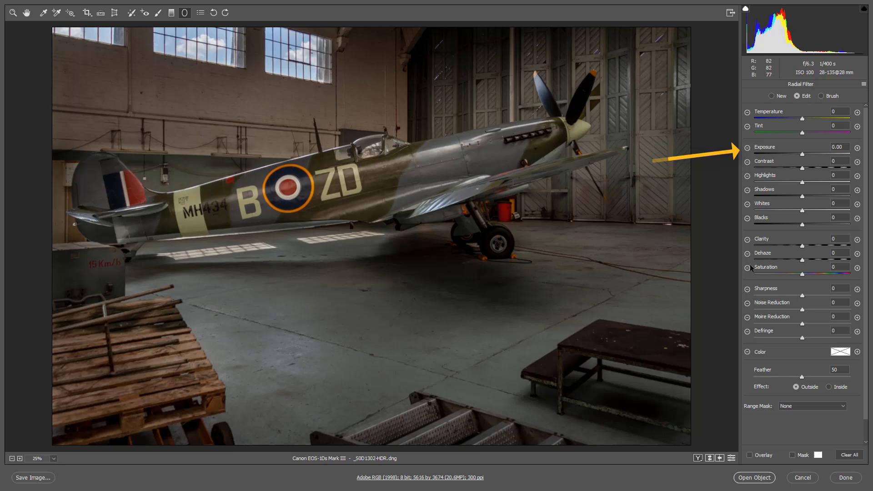
left_click_drag(802, 157, 796, 157)
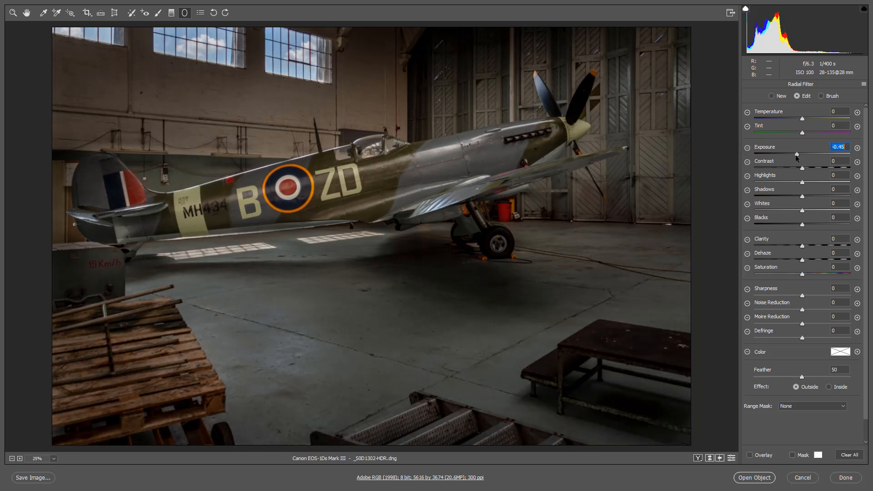
left_click(826, 377)
mouse_move(796, 155)
left_mouse_down()
mouse_move(788, 154)
mouse_move(795, 157)
left_mouse_up()
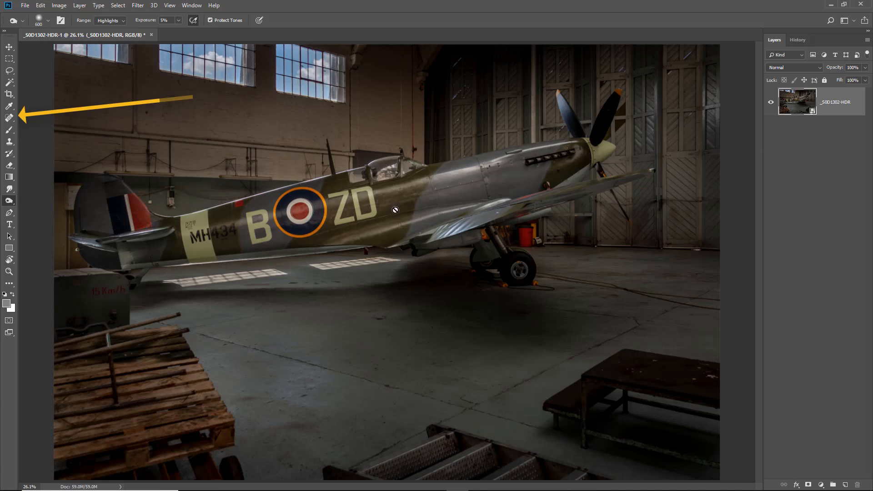
Step: In Photoshop, choose the Spot Healing Brush with Content-Aware and Sample All Layers, and add a new empty layer above the image
left_click(12, 120)
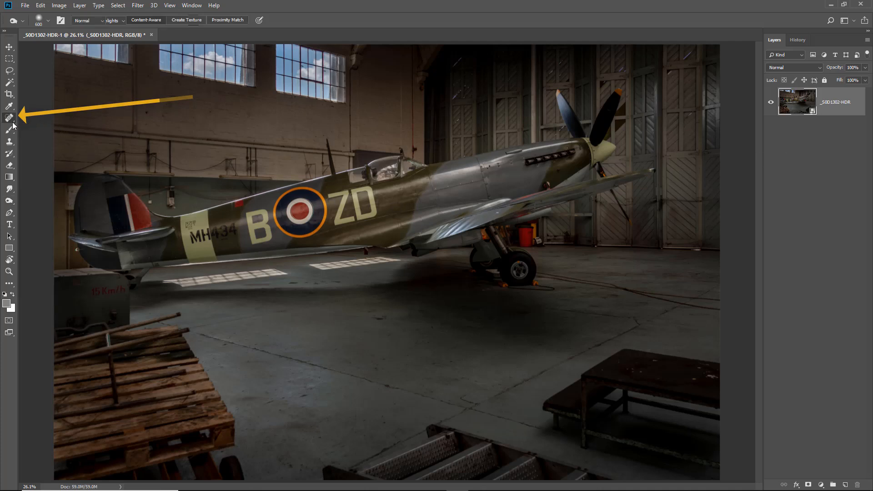
left_click(33, 119)
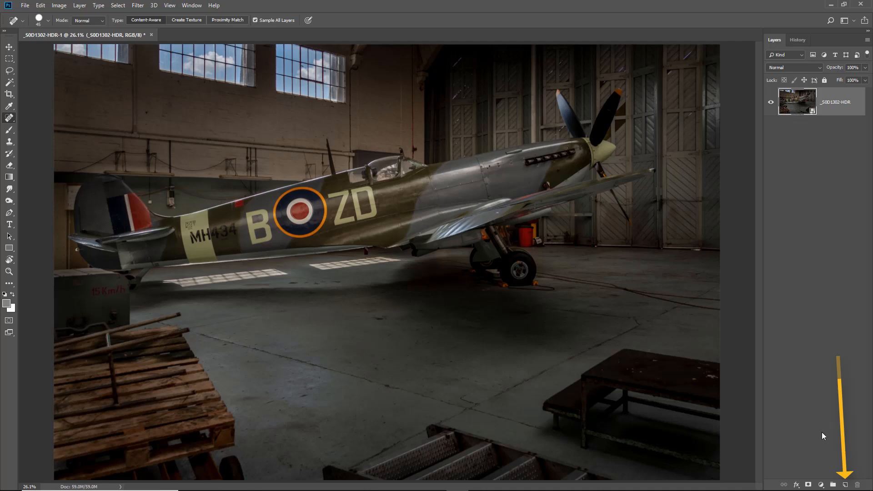
left_click(846, 485)
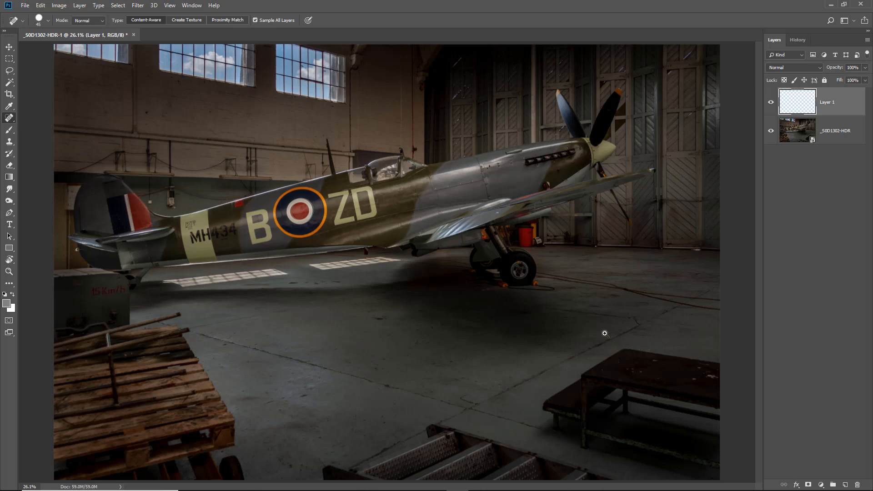
Step: Heal the larger paint marks on the table top's right side and centre with the Spot Healing Brush at size 30
left_click_drag(596, 326, 734, 414)
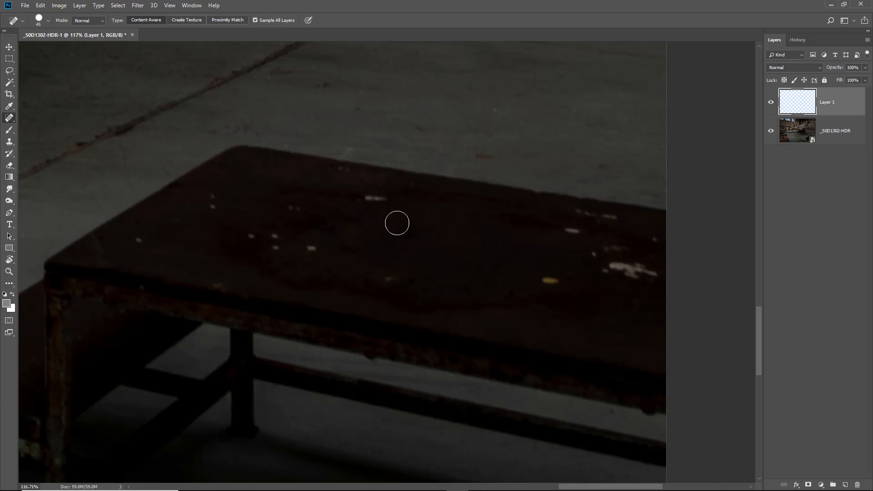
key("bracketleft")
key("bracketleft")
key("bracketleft")
mouse_move(600, 265)
left_mouse_down()
mouse_move(644, 271)
mouse_move(625, 276)
mouse_move(609, 316)
mouse_move(654, 238)
mouse_move(627, 259)
mouse_move(631, 248)
mouse_move(586, 258)
mouse_move(571, 232)
mouse_move(554, 225)
mouse_move(568, 207)
mouse_move(617, 220)
left_mouse_up()
left_click_drag(543, 277, 556, 281)
left_click_drag(366, 198, 383, 198)
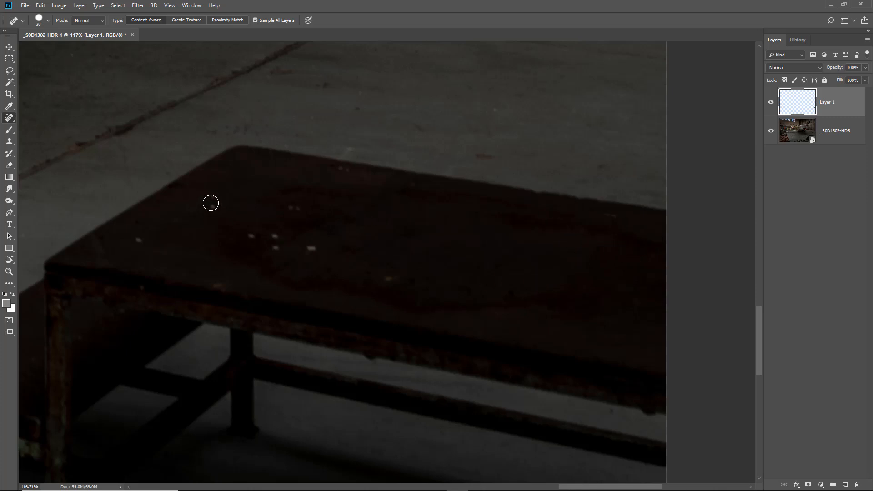
Step: Heal the remaining small white specks on the left half of the table top
left_click_drag(212, 195, 212, 207)
left_click(136, 240)
left_click(218, 286)
left_click(252, 236)
left_click_drag(275, 236, 275, 248)
left_click(311, 248)
left_click_drag(291, 207, 299, 208)
left_click(341, 171)
key("ctrl+0")
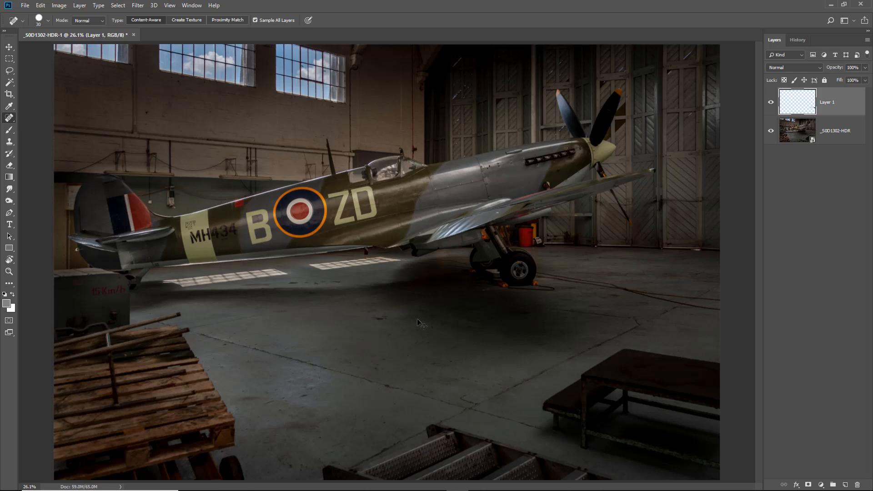
Step: Heal the bright light leaks along the bottom of the hangar doors with the Spot Healing Brush at size 15
left_click_drag(553, 177, 719, 273)
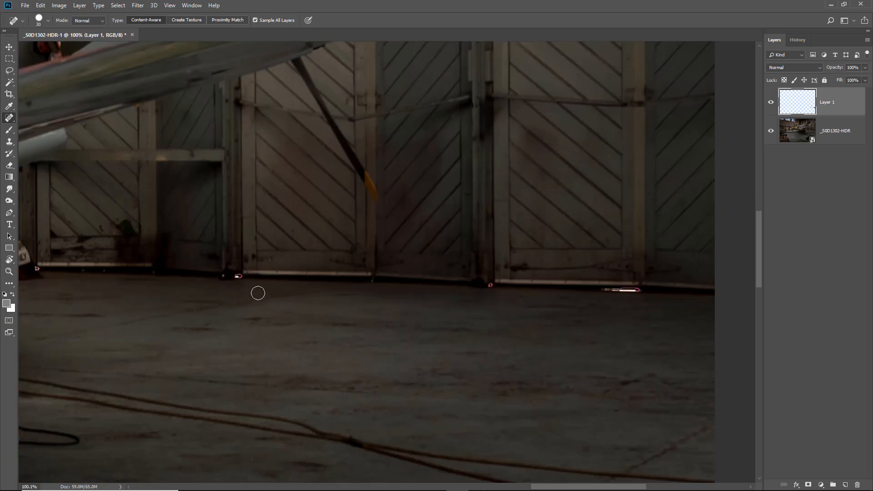
key("bracketleft")
key("bracketleft")
key("bracketleft")
left_click(236, 277)
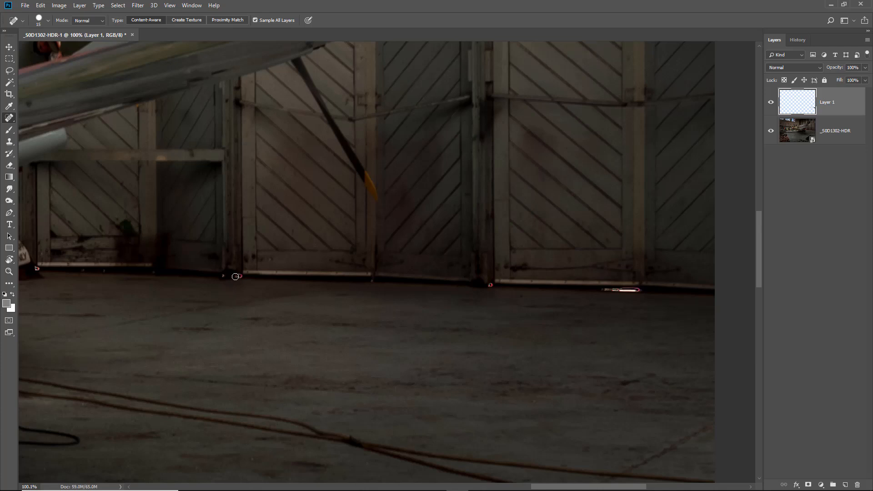
left_click(487, 285)
mouse_move(619, 290)
left_mouse_down()
mouse_move(639, 289)
mouse_move(631, 290)
left_mouse_up()
left_click(37, 269)
key("ctrl+0")
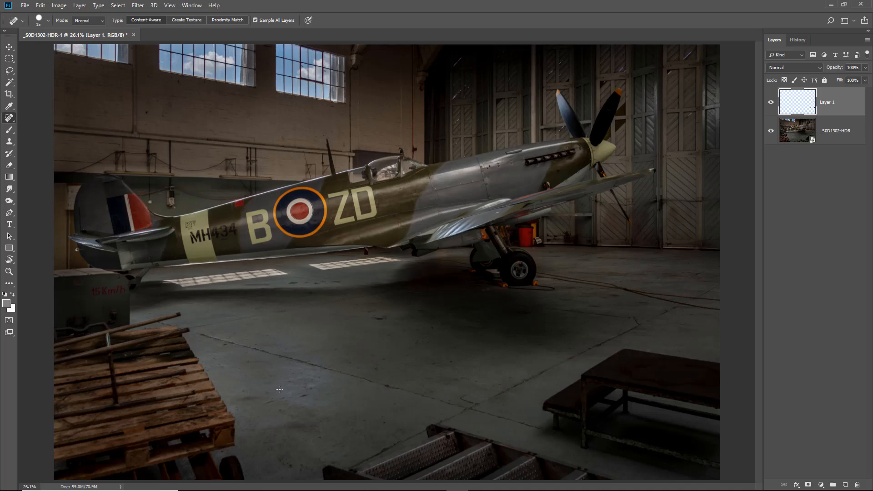
Step: Heal the small bright spots in the dark gap between the upper planks of the wooden pallet
left_click_drag(48, 309, 264, 439)
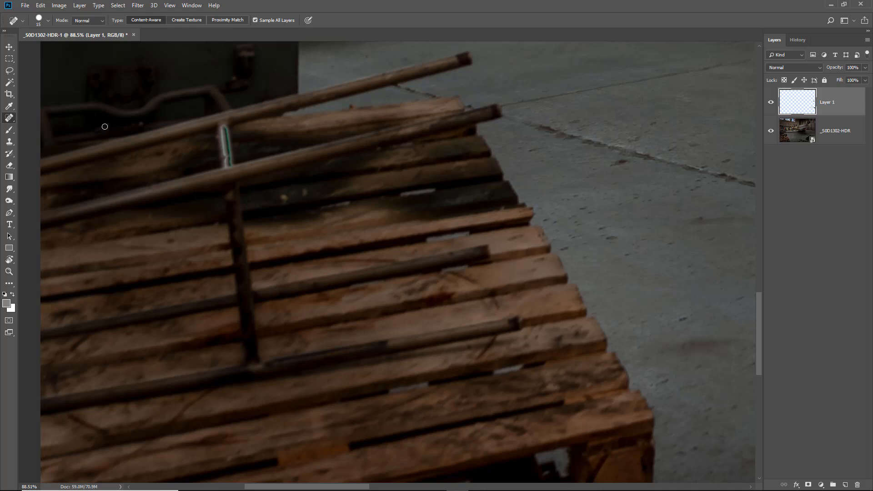
left_click(282, 197)
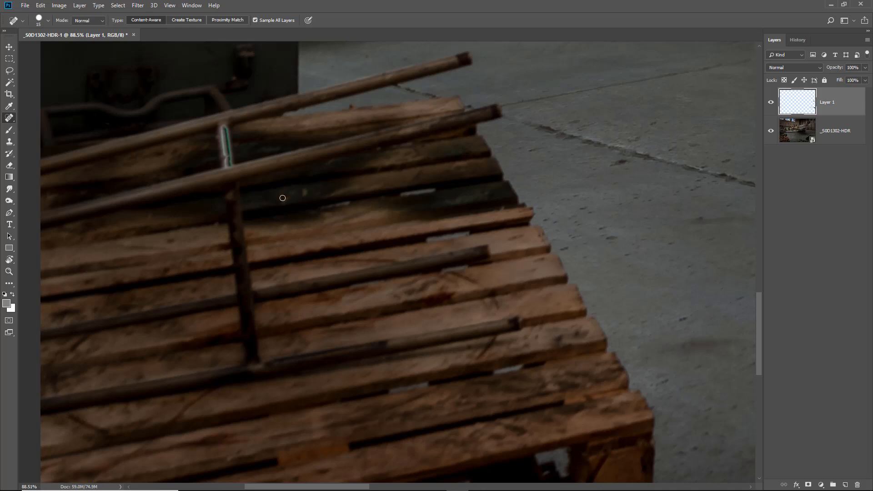
left_click(305, 191)
key("ctrl+0")
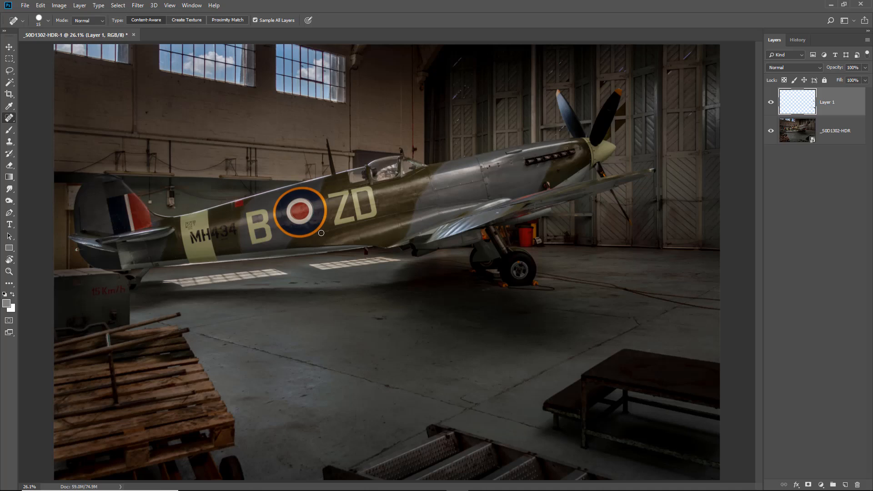
Step: Hide the _S0D1302-HDR layer to inspect the healing strokes on Layer 1 alone, and show it again
left_click(321, 232)
left_click(771, 132)
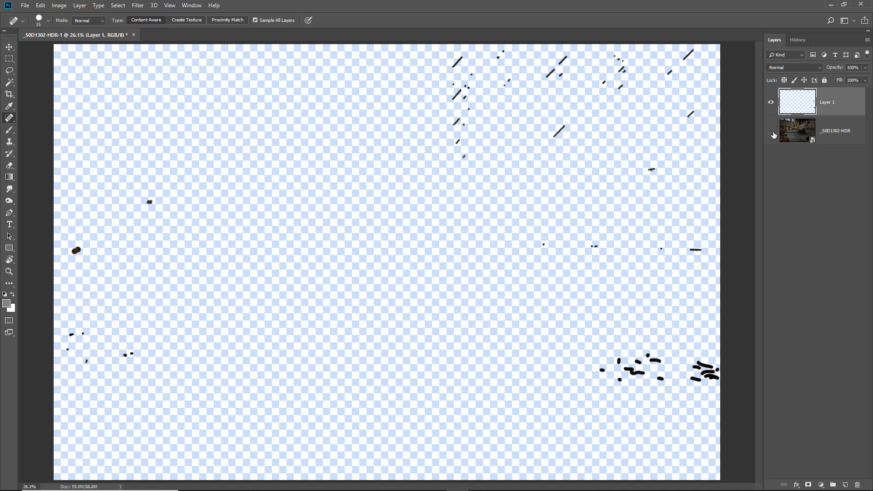
left_click(771, 132)
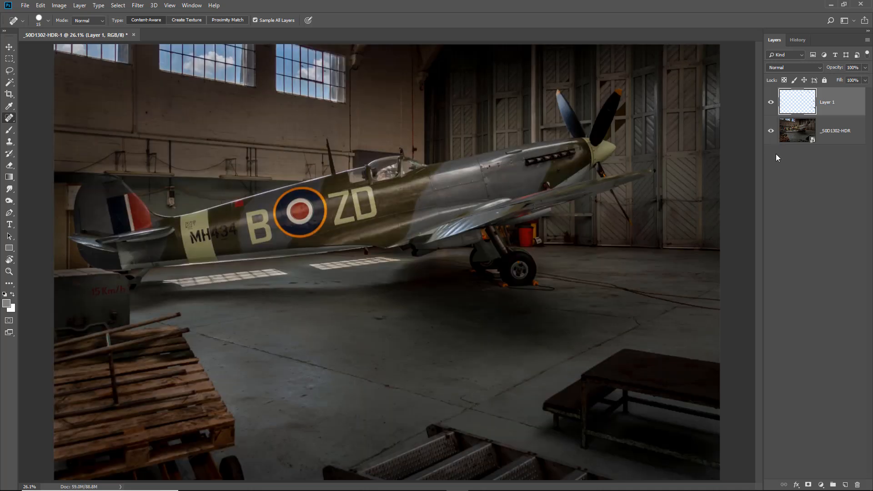
Step: Toggle the visibility of Layer 1 repeatedly to compare the image before and after the spot healing, leaving it shown
left_click(770, 104)
left_click(770, 104)
left_click(770, 103)
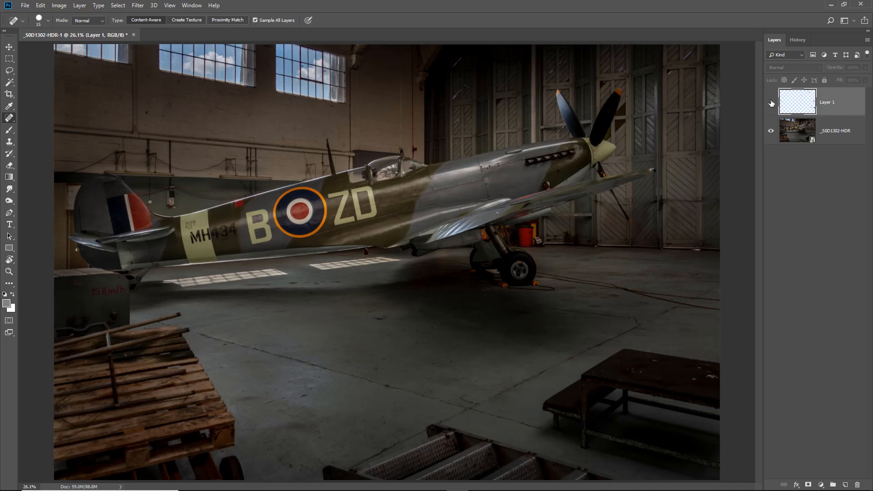
left_click(770, 104)
left_click(770, 104)
left_click(770, 105)
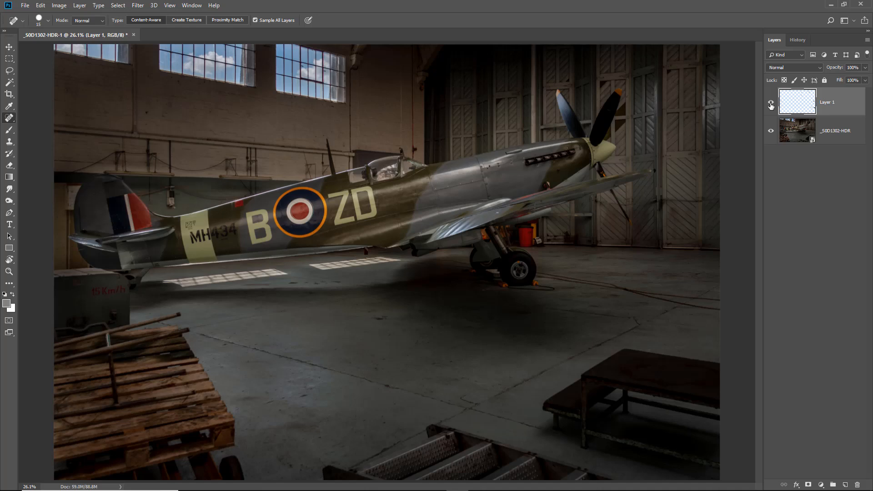
left_click(771, 105)
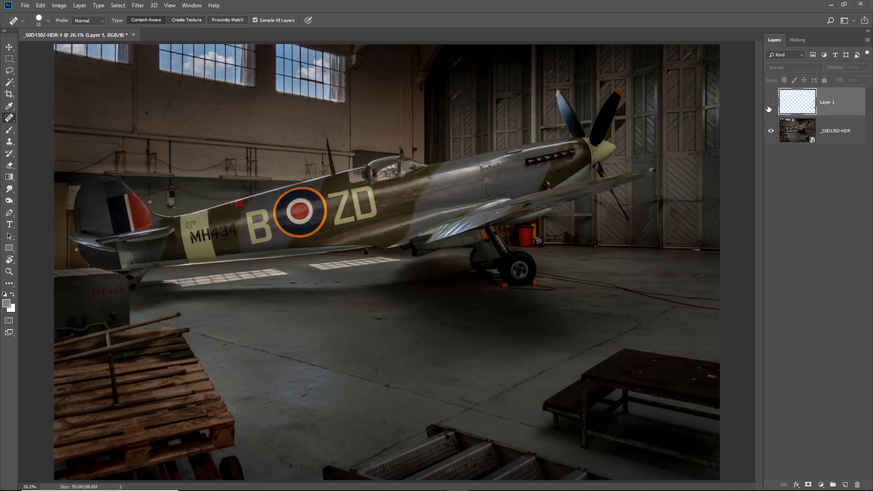
left_click(768, 106)
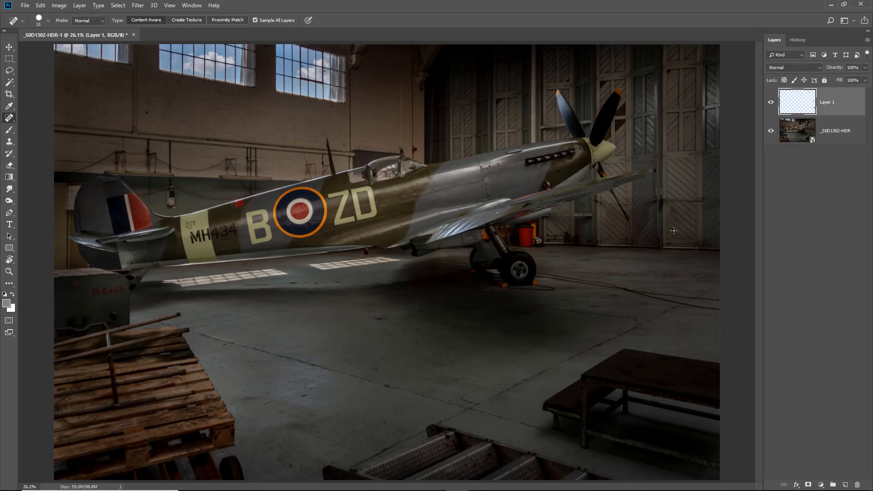
Step: Flatten the image, merging Layer 1 and the _S0D1302-HDR layer into a single background
left_click(867, 41)
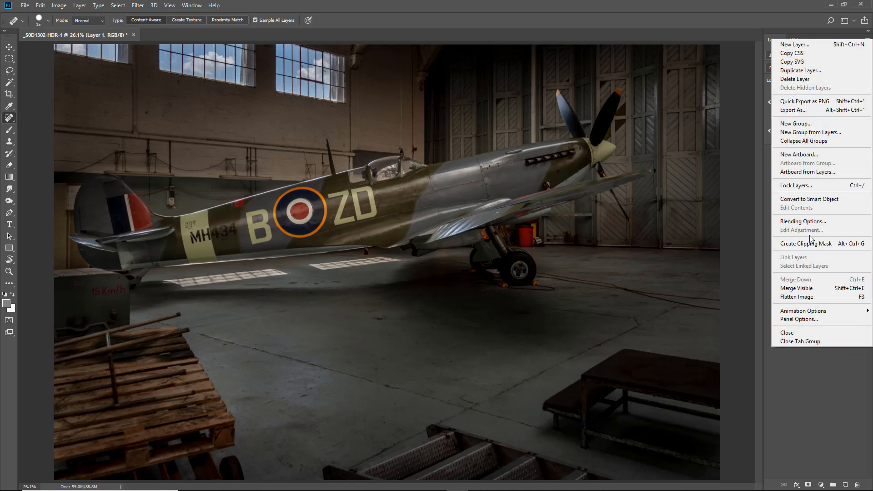
left_click(804, 298)
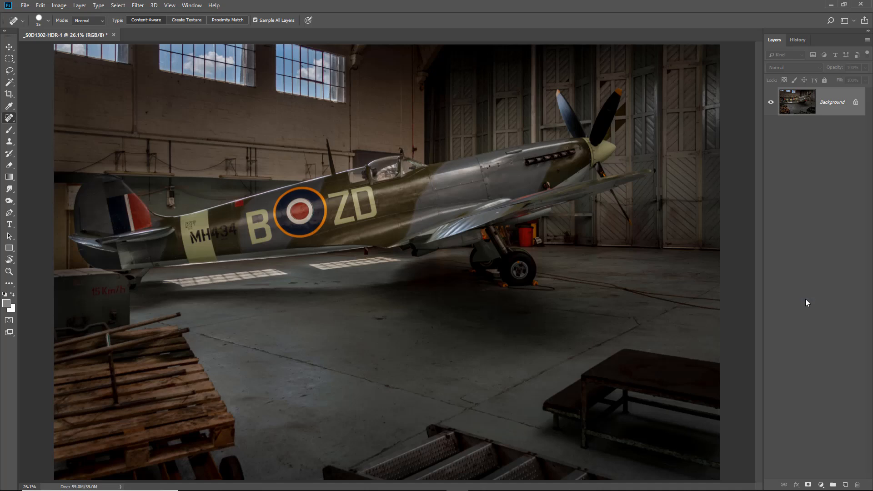